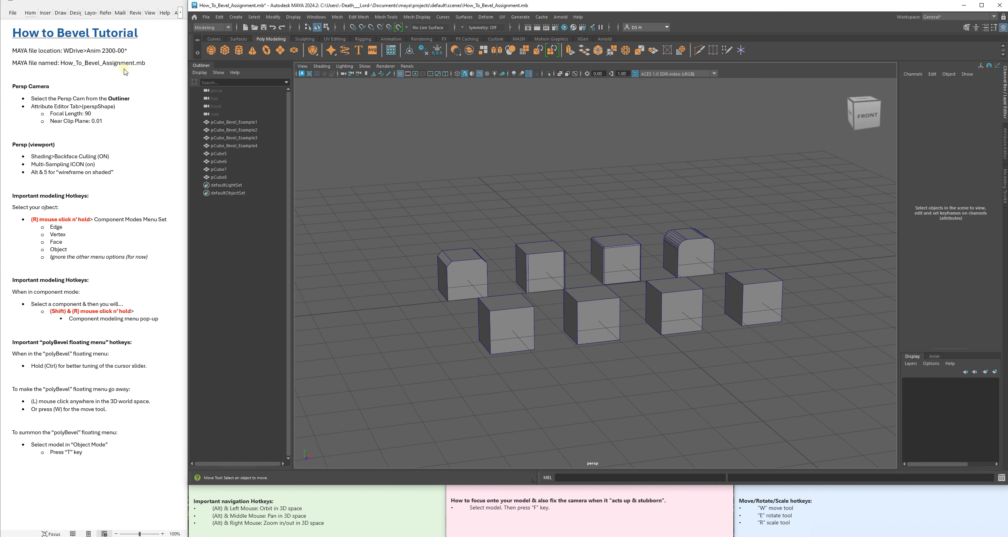
Step: Look at the assignment folders in the class drive's file explorer, then return to Maya
{"action": "key", "text": "alt+Tab"}
{"action": "left_click_drag", "start_coordinate": [425, 120], "coordinate": [731, 84]}
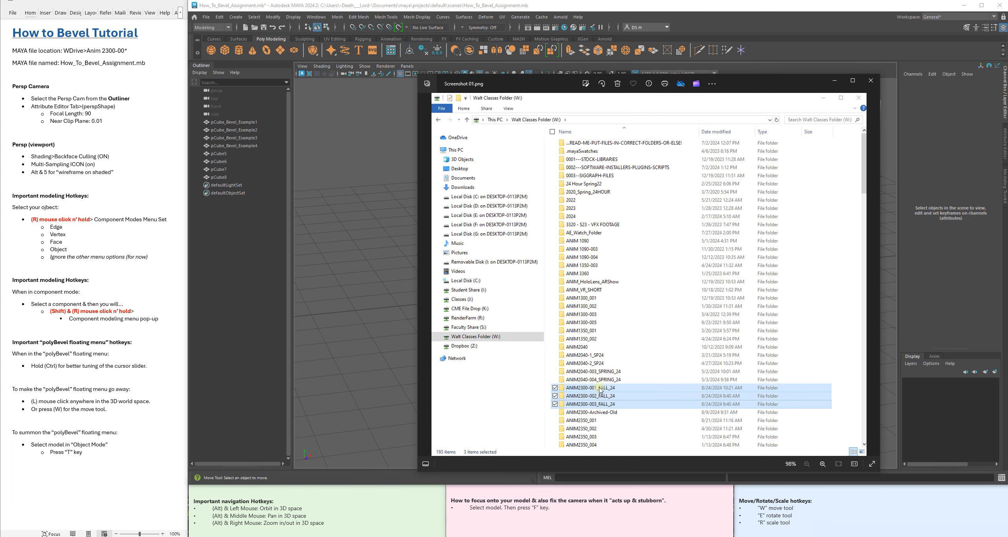
{"action": "key", "text": "alt+Tab"}
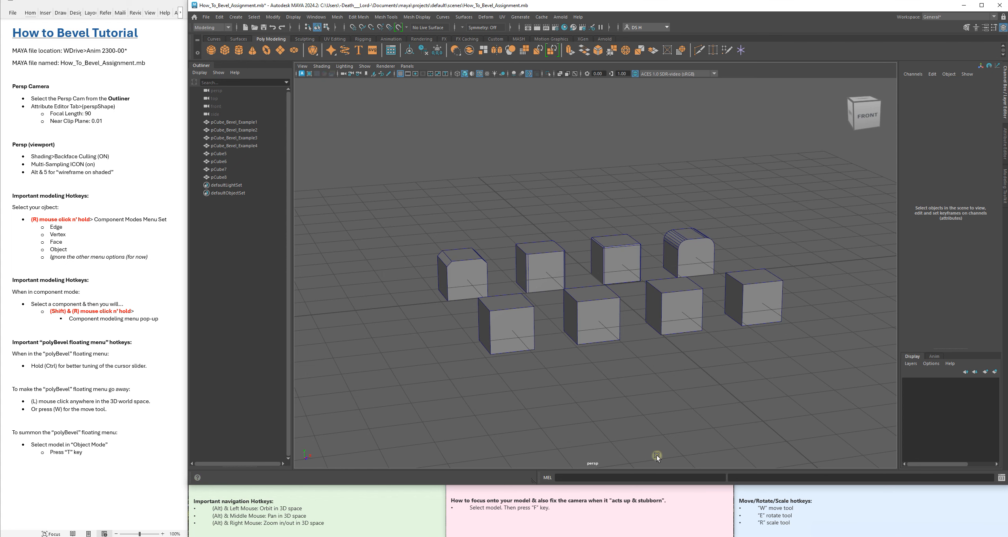
Step: Inspect the persp camera's focal length and near clip plane in its Attribute Editor against the tutorial notes
{"action": "middle_click_drag", "start_coordinate": [471, 238], "coordinate": [448, 240], "text": "alt"}
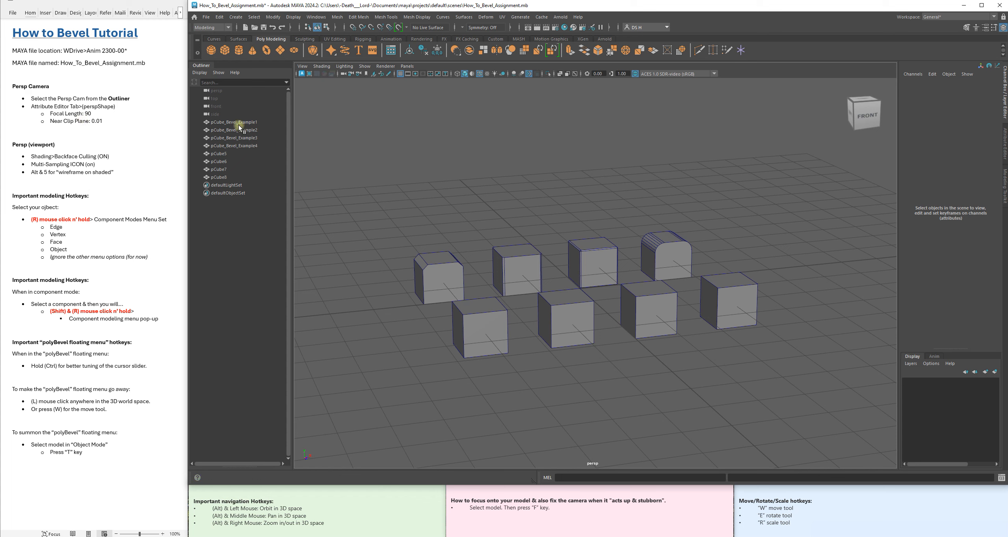
{"action": "left_click", "coordinate": [213, 91]}
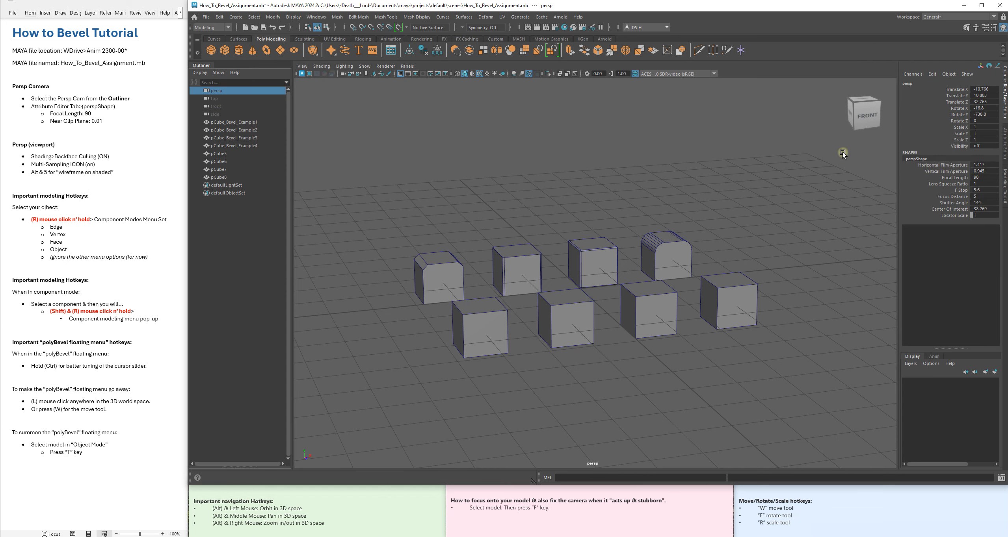
{"action": "left_click", "coordinate": [1005, 135]}
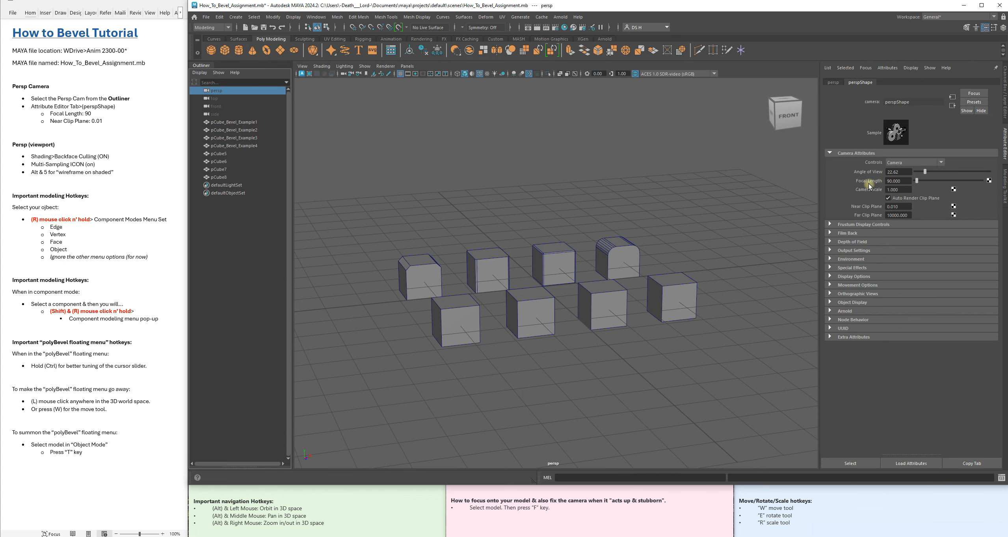
{"action": "double_click", "coordinate": [897, 181]}
{"action": "left_click", "coordinate": [83, 117]}
{"action": "left_click_drag", "start_coordinate": [84, 113], "coordinate": [91, 114]}
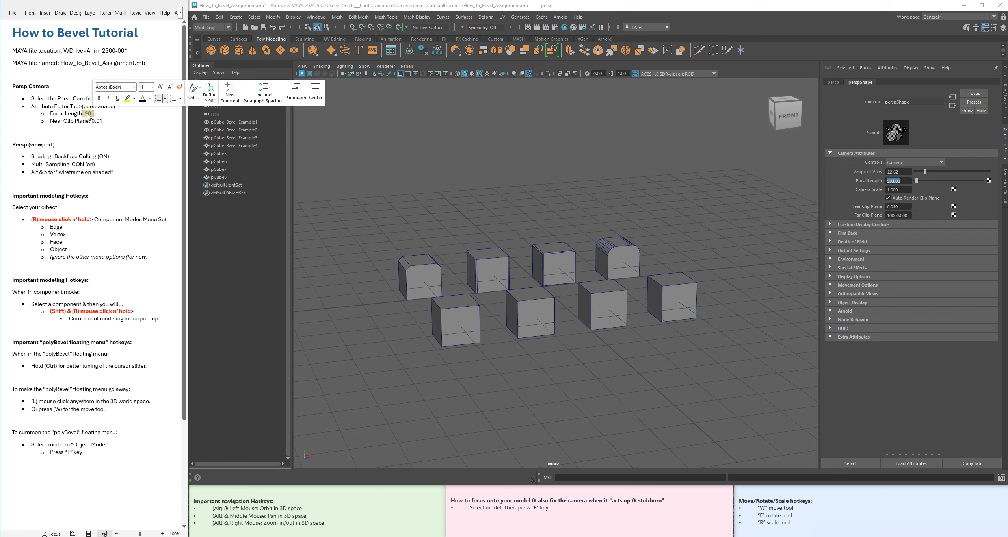
{"action": "left_click", "coordinate": [63, 131]}
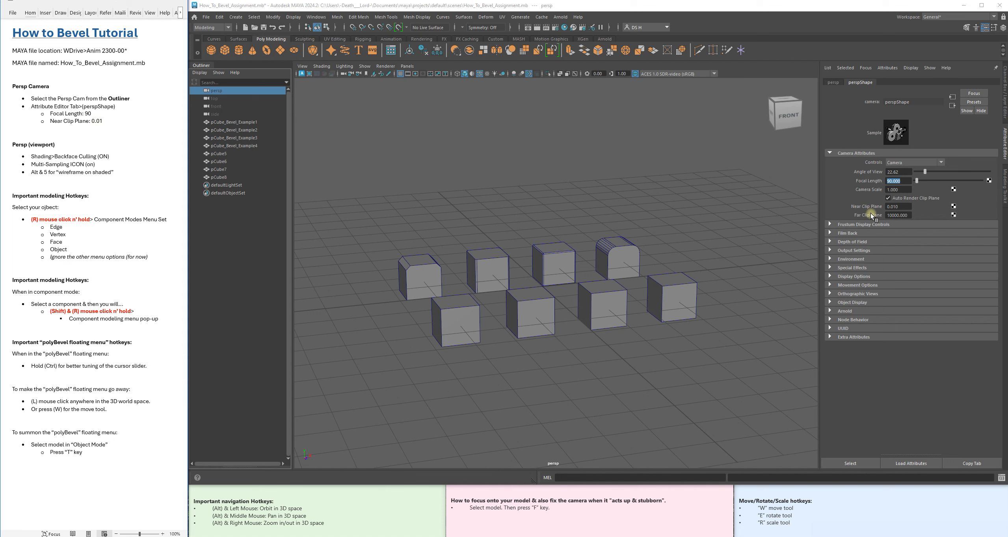
{"action": "left_click", "coordinate": [892, 207]}
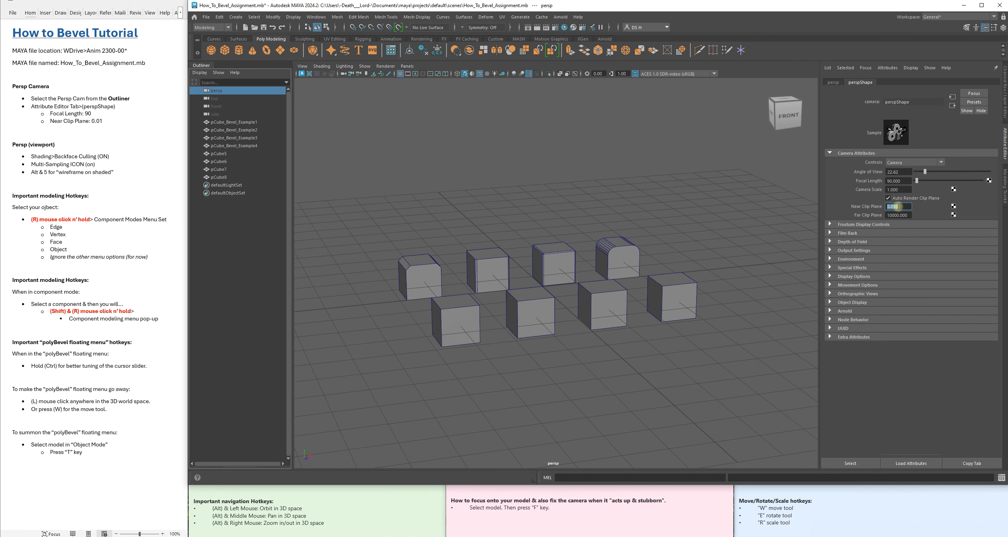
{"action": "left_click", "coordinate": [784, 202]}
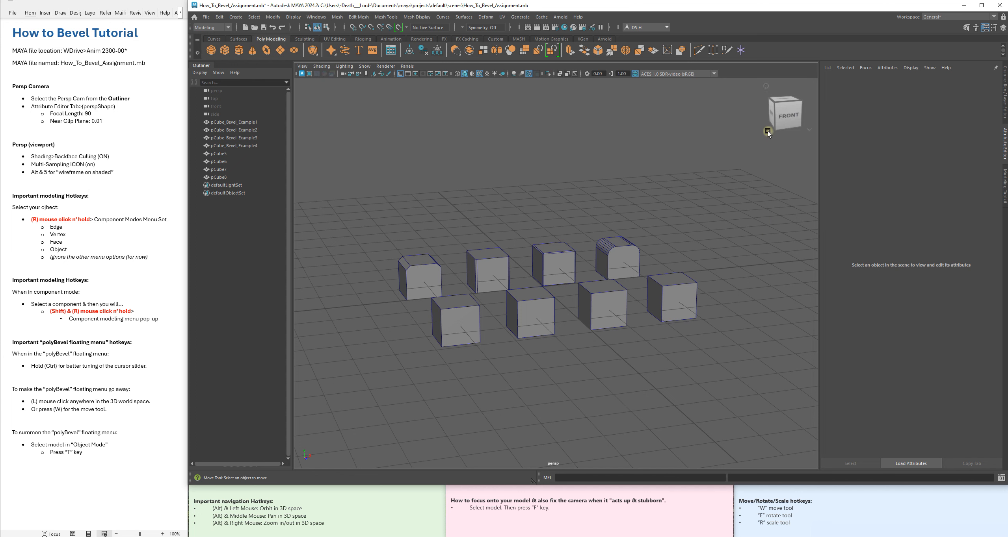
{"action": "left_click", "coordinate": [1005, 86]}
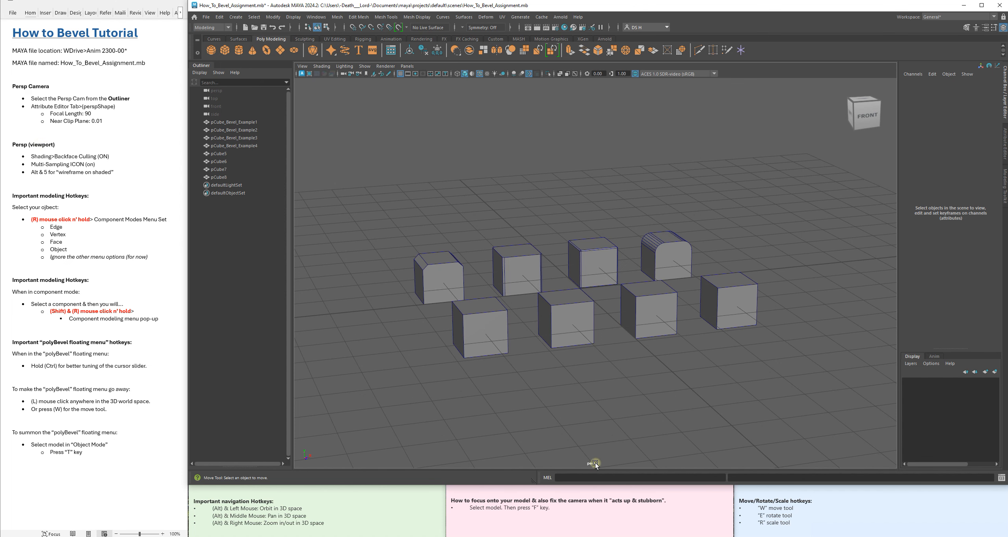
Step: Check the viewport's Backface Culling shading option
{"action": "middle_click_drag", "start_coordinate": [611, 220], "coordinate": [639, 228], "text": "alt"}
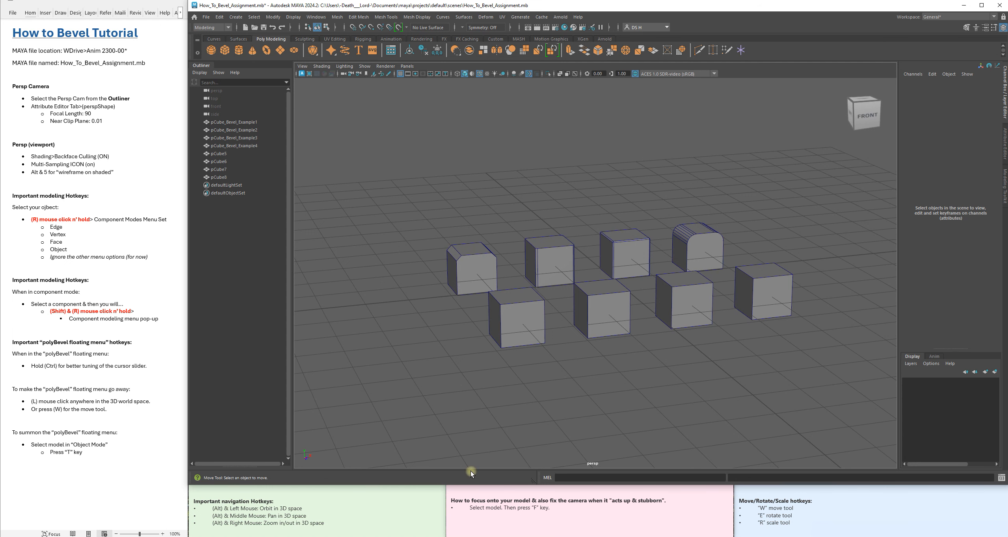
{"action": "middle_click_drag", "start_coordinate": [544, 255], "coordinate": [560, 253], "text": "alt"}
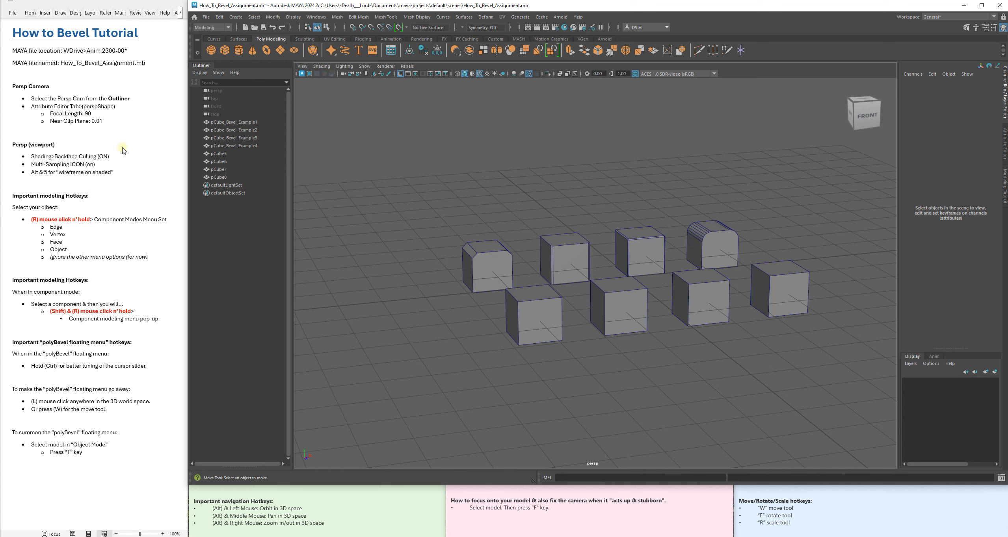
{"action": "left_click", "coordinate": [324, 68]}
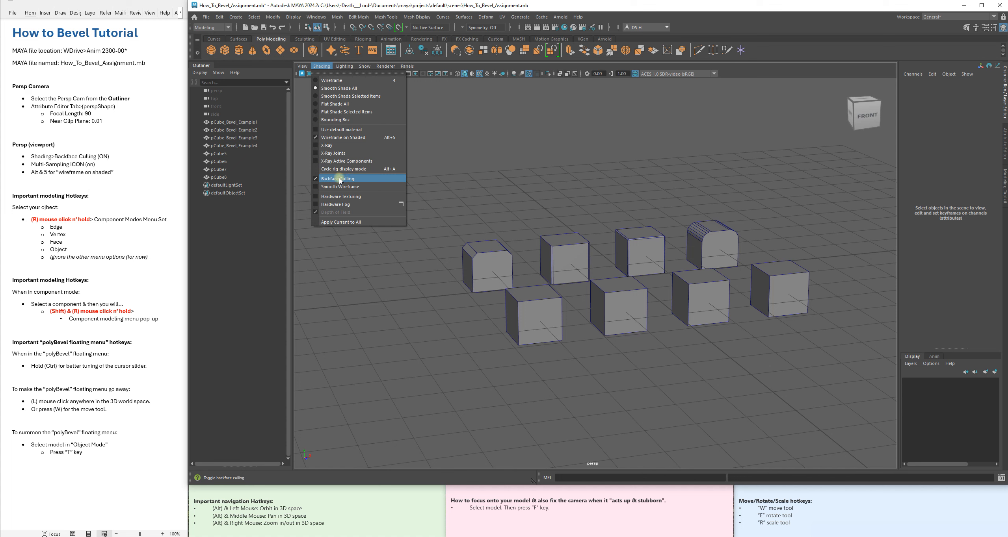
{"action": "left_click", "coordinate": [68, 168]}
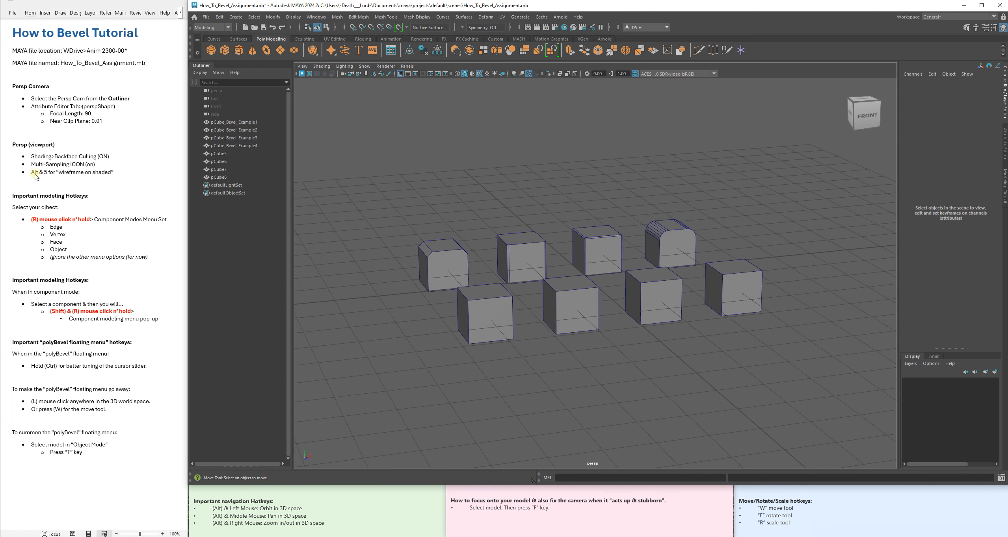
Step: Toggle the wireframe-on-shaded display off and on repeatedly
{"action": "mouse_move", "coordinate": [581, 190]}
{"action": "middle_mouse_down", "text": "alt"}
{"action": "mouse_move", "coordinate": [603, 203]}
{"action": "mouse_move", "coordinate": [601, 218]}
{"action": "middle_mouse_up", "text": "alt"}
{"action": "key", "text": "alt+5"}
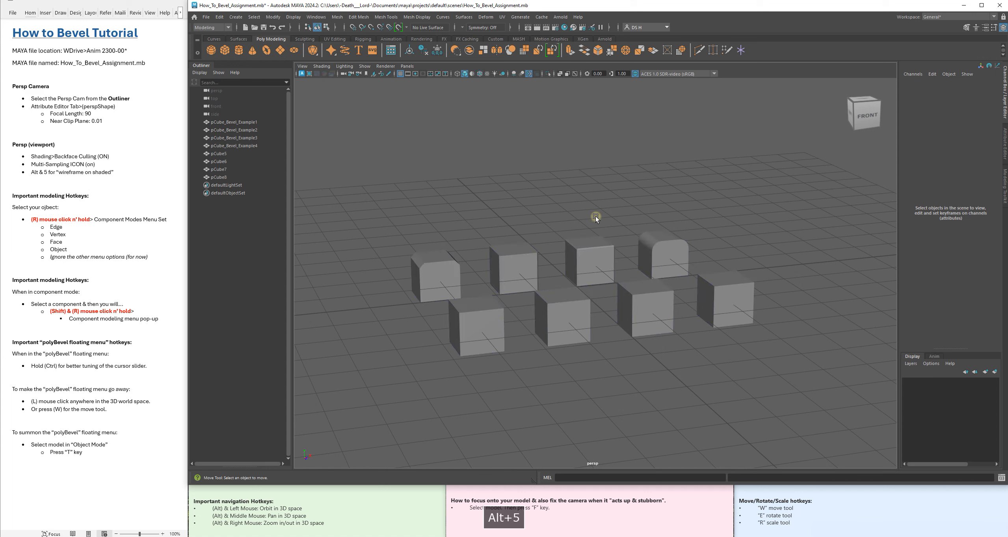
{"action": "key", "text": "alt+5"}
{"action": "key", "text": "alt+5"}
{"action": "key", "text": "alt+5"}
{"action": "key", "text": "alt+5"}
{"action": "key", "text": "alt+5"}
{"action": "key", "text": "alt+5"}
{"action": "key", "text": "alt+5"}
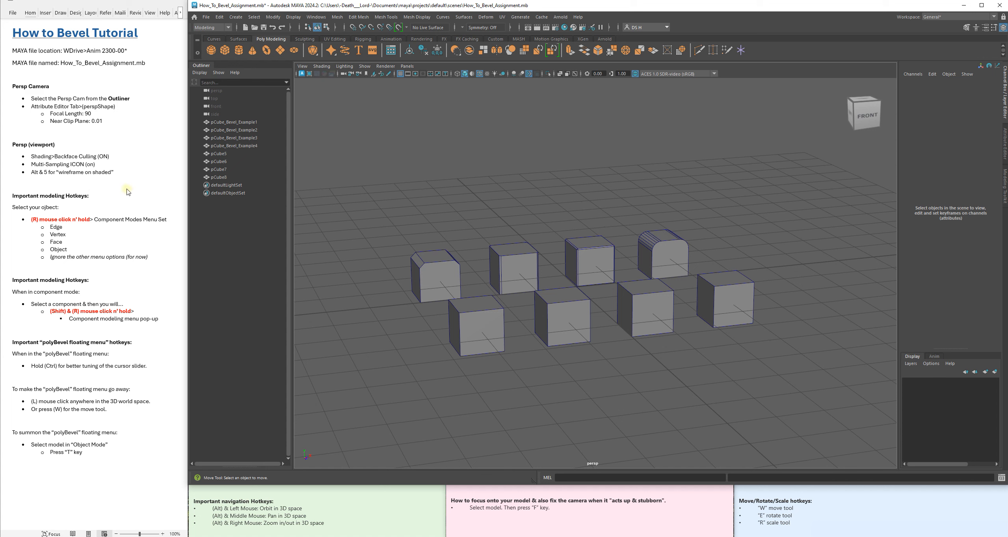
Step: Grey out the finished Persp Camera and Persp viewport instructions in the tutorial document
{"action": "left_click_drag", "start_coordinate": [111, 122], "coordinate": [4, 57]}
{"action": "left_click", "coordinate": [57, 44]}
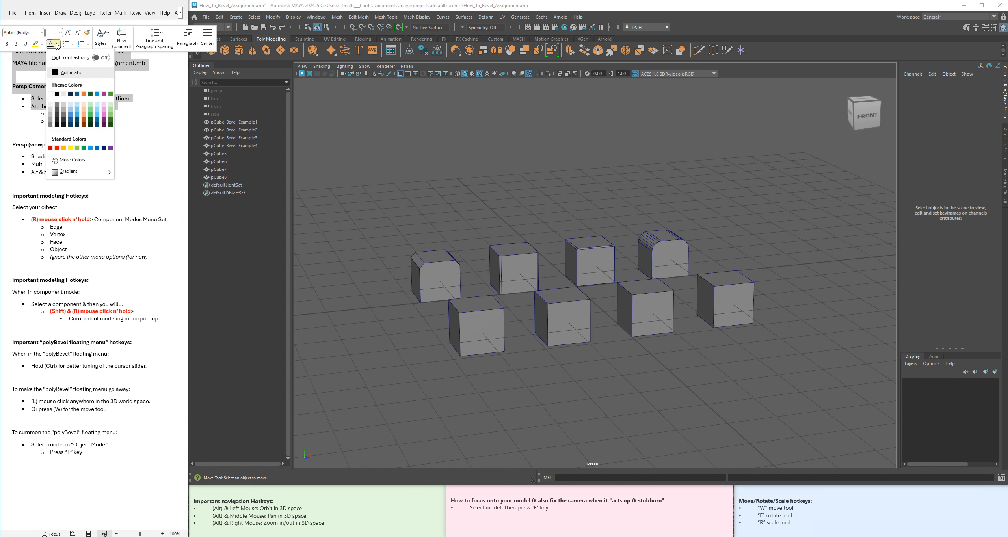
{"action": "left_click", "coordinate": [50, 125]}
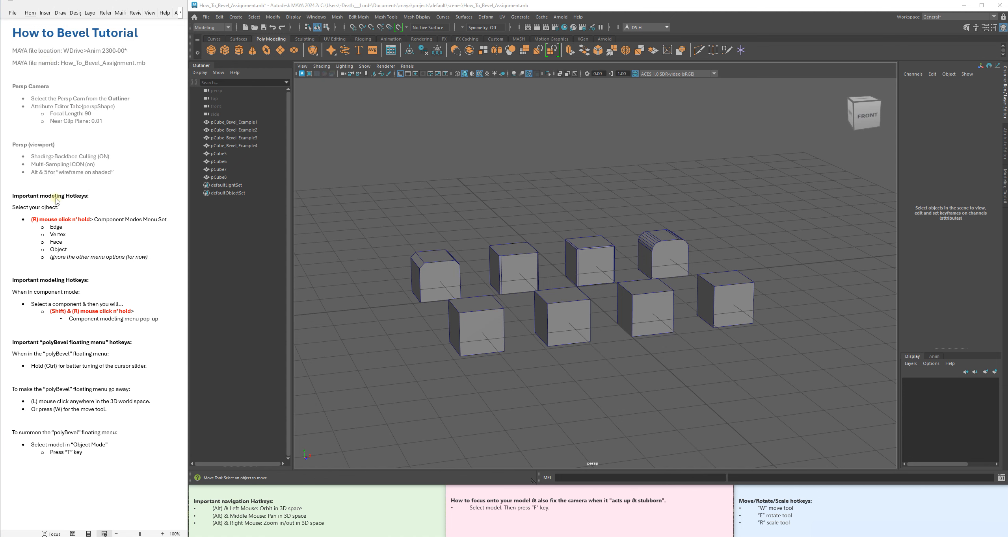
Step: Select the front-left cube, switch it to edge mode and select one of its top edges
{"action": "left_click", "coordinate": [473, 311]}
{"action": "left_click_drag", "start_coordinate": [479, 329], "coordinate": [490, 274], "text": "alt"}
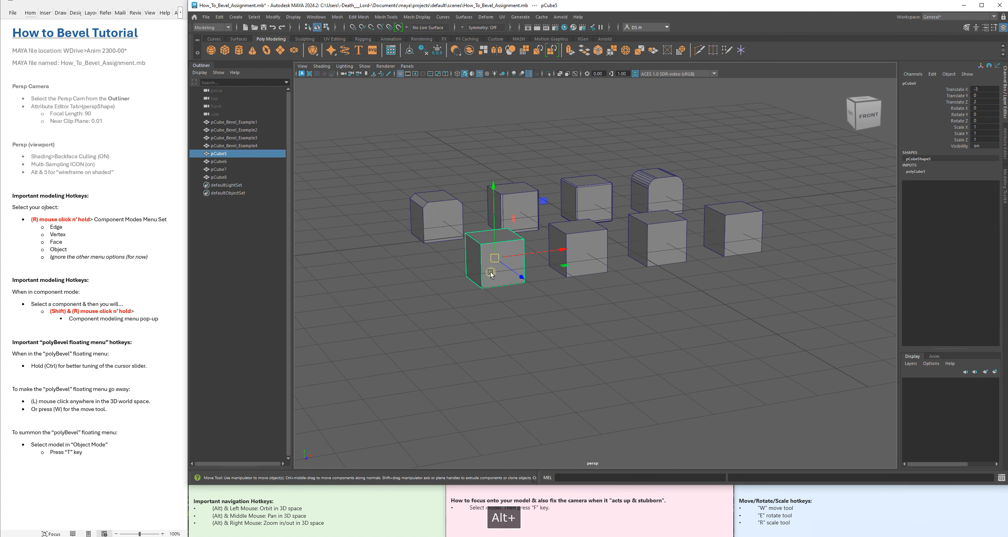
{"action": "middle_click_drag", "start_coordinate": [490, 265], "coordinate": [502, 294], "text": "alt"}
{"action": "right_click_drag", "start_coordinate": [502, 295], "coordinate": [527, 291], "text": "alt"}
{"action": "middle_click_drag", "start_coordinate": [526, 292], "coordinate": [525, 313], "text": "alt"}
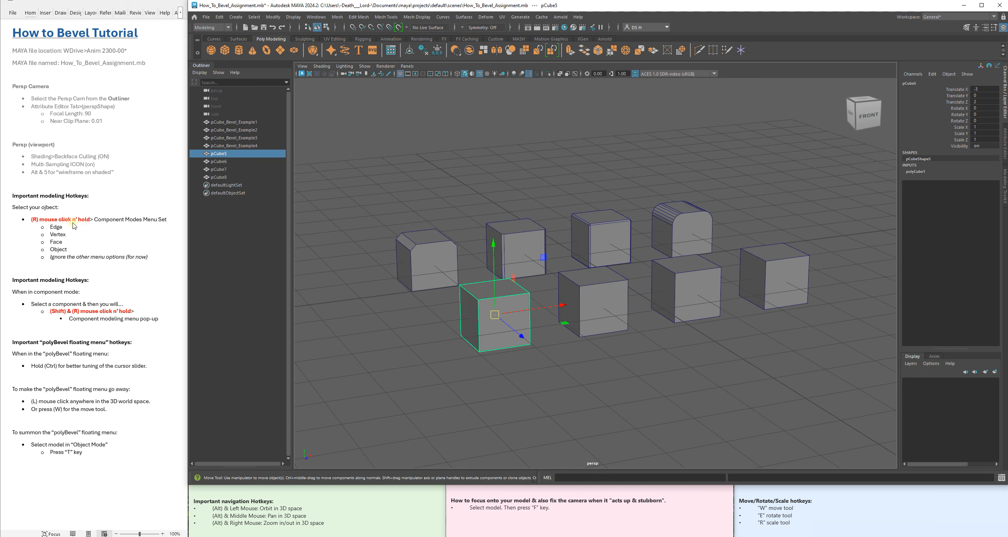
{"action": "mouse_move", "coordinate": [490, 172]}
{"action": "right_mouse_down"}
{"action": "mouse_move", "coordinate": [476, 134]}
{"action": "mouse_move", "coordinate": [471, 173]}
{"action": "mouse_move", "coordinate": [491, 188]}
{"action": "mouse_move", "coordinate": [511, 174]}
{"action": "mouse_move", "coordinate": [496, 167]}
{"action": "mouse_move", "coordinate": [12, 228]}
{"action": "mouse_move", "coordinate": [55, 234]}
{"action": "mouse_move", "coordinate": [56, 257]}
{"action": "mouse_move", "coordinate": [241, 163]}
{"action": "mouse_move", "coordinate": [481, 171]}
{"action": "mouse_move", "coordinate": [489, 150]}
{"action": "mouse_move", "coordinate": [473, 173]}
{"action": "mouse_move", "coordinate": [490, 188]}
{"action": "mouse_move", "coordinate": [518, 162]}
{"action": "mouse_move", "coordinate": [534, 162]}
{"action": "mouse_move", "coordinate": [471, 174]}
{"action": "mouse_move", "coordinate": [471, 134]}
{"action": "mouse_move", "coordinate": [520, 159]}
{"action": "mouse_move", "coordinate": [477, 145]}
{"action": "mouse_move", "coordinate": [449, 179]}
{"action": "mouse_move", "coordinate": [493, 178]}
{"action": "mouse_move", "coordinate": [470, 176]}
{"action": "mouse_move", "coordinate": [492, 155]}
{"action": "mouse_move", "coordinate": [459, 82]}
{"action": "mouse_move", "coordinate": [59, 258]}
{"action": "mouse_move", "coordinate": [125, 261]}
{"action": "mouse_move", "coordinate": [79, 256]}
{"action": "mouse_move", "coordinate": [557, 165]}
{"action": "mouse_move", "coordinate": [464, 174]}
{"action": "mouse_move", "coordinate": [467, 184]}
{"action": "mouse_move", "coordinate": [512, 171]}
{"action": "mouse_move", "coordinate": [492, 174]}
{"action": "mouse_move", "coordinate": [512, 184]}
{"action": "mouse_move", "coordinate": [477, 207]}
{"action": "mouse_move", "coordinate": [489, 244]}
{"action": "mouse_move", "coordinate": [470, 205]}
{"action": "mouse_move", "coordinate": [477, 152]}
{"action": "mouse_move", "coordinate": [492, 173]}
{"action": "mouse_move", "coordinate": [516, 159]}
{"action": "mouse_move", "coordinate": [493, 140]}
{"action": "mouse_move", "coordinate": [461, 168]}
{"action": "mouse_move", "coordinate": [496, 194]}
{"action": "mouse_move", "coordinate": [490, 174]}
{"action": "right_mouse_up"}
{"action": "right_click_drag", "start_coordinate": [506, 298], "coordinate": [514, 267]}
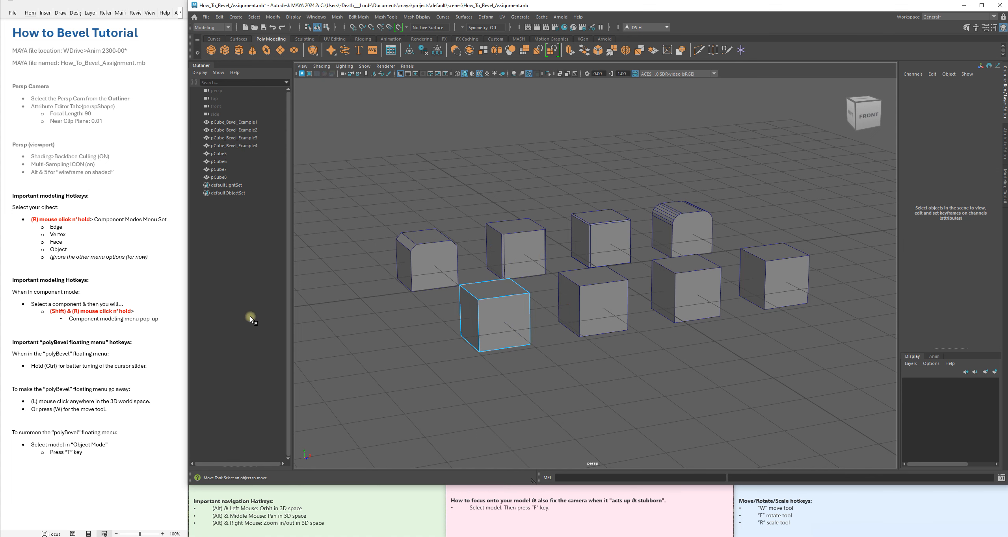
{"action": "left_click", "coordinate": [471, 291]}
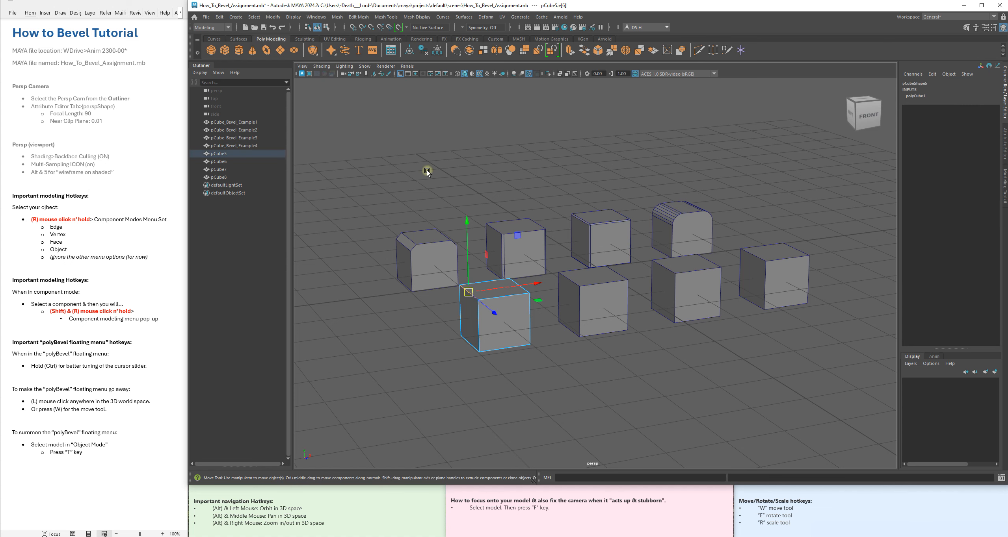
{"action": "mouse_move", "coordinate": [427, 171]}
{"action": "right_mouse_down", "text": "shift"}
{"action": "mouse_move", "coordinate": [462, 135]}
{"action": "mouse_move", "coordinate": [424, 187]}
{"action": "mouse_move", "coordinate": [427, 174]}
{"action": "right_mouse_up", "text": "shift"}
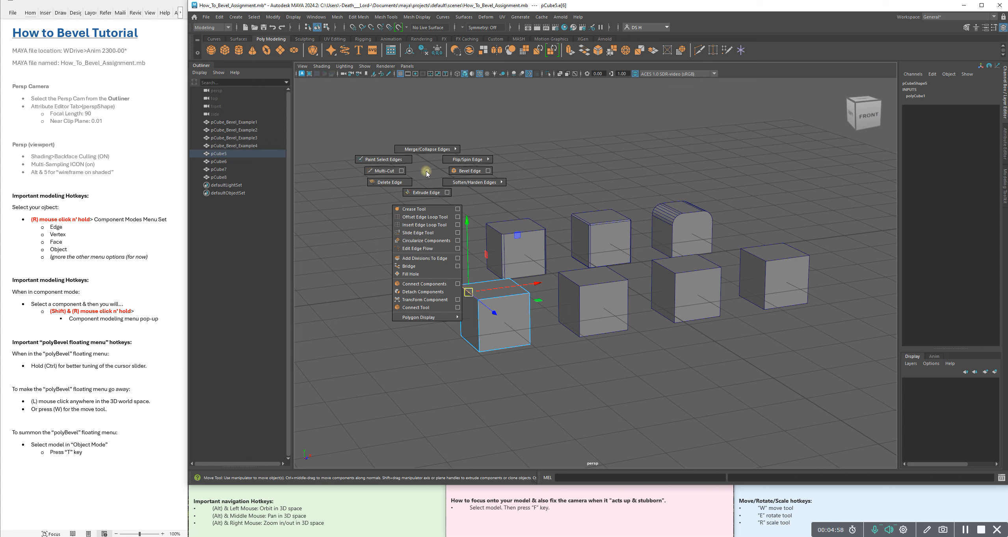
{"action": "mouse_move", "coordinate": [427, 173]}
{"action": "right_mouse_down", "text": "shift"}
{"action": "mouse_move", "coordinate": [427, 159]}
{"action": "mouse_move", "coordinate": [62, 228]}
{"action": "mouse_move", "coordinate": [66, 238]}
{"action": "mouse_move", "coordinate": [157, 219]}
{"action": "mouse_move", "coordinate": [63, 241]}
{"action": "mouse_move", "coordinate": [122, 244]}
{"action": "mouse_move", "coordinate": [68, 241]}
{"action": "mouse_move", "coordinate": [59, 252]}
{"action": "mouse_move", "coordinate": [376, 188]}
{"action": "mouse_move", "coordinate": [399, 169]}
{"action": "mouse_move", "coordinate": [469, 159]}
{"action": "mouse_move", "coordinate": [398, 173]}
{"action": "mouse_move", "coordinate": [473, 186]}
{"action": "mouse_move", "coordinate": [473, 167]}
{"action": "mouse_move", "coordinate": [400, 141]}
{"action": "mouse_move", "coordinate": [421, 198]}
{"action": "mouse_move", "coordinate": [465, 184]}
{"action": "mouse_move", "coordinate": [462, 164]}
{"action": "mouse_move", "coordinate": [426, 142]}
{"action": "mouse_move", "coordinate": [376, 152]}
{"action": "mouse_move", "coordinate": [418, 139]}
{"action": "mouse_move", "coordinate": [399, 140]}
{"action": "mouse_move", "coordinate": [418, 173]}
{"action": "mouse_move", "coordinate": [465, 157]}
{"action": "mouse_move", "coordinate": [378, 165]}
{"action": "mouse_move", "coordinate": [402, 186]}
{"action": "mouse_move", "coordinate": [451, 150]}
{"action": "mouse_move", "coordinate": [466, 170]}
{"action": "mouse_move", "coordinate": [422, 183]}
{"action": "mouse_move", "coordinate": [407, 165]}
{"action": "mouse_move", "coordinate": [457, 159]}
{"action": "mouse_move", "coordinate": [429, 146]}
{"action": "mouse_move", "coordinate": [418, 274]}
{"action": "mouse_move", "coordinate": [455, 168]}
{"action": "mouse_move", "coordinate": [423, 296]}
{"action": "mouse_move", "coordinate": [439, 169]}
{"action": "right_mouse_up", "text": "shift"}
{"action": "right_click_drag", "start_coordinate": [427, 175], "coordinate": [424, 170], "text": "shift"}
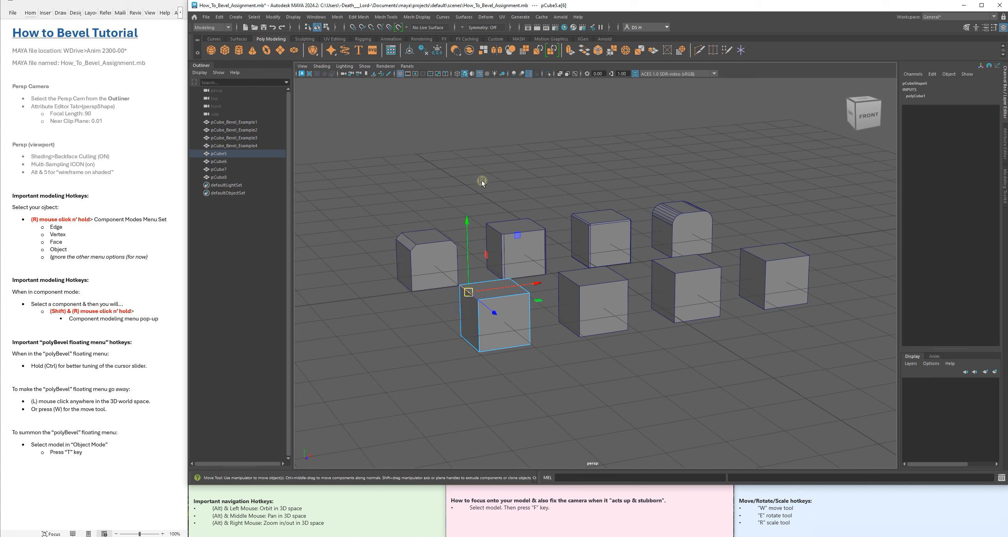
Step: Reselect the front cube in edge mode and select two edges at its top corner
{"action": "middle_click_drag", "start_coordinate": [635, 189], "coordinate": [593, 144], "text": "alt"}
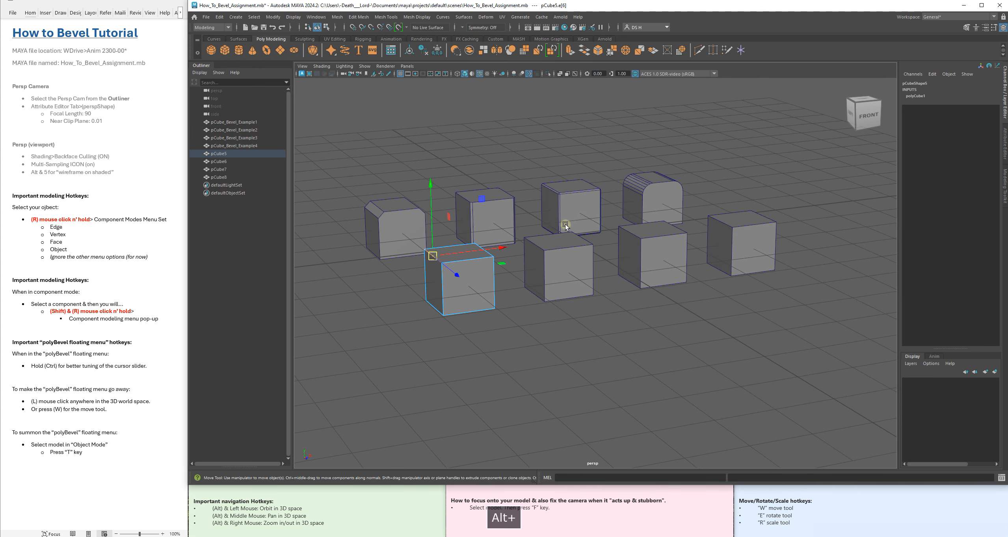
{"action": "middle_click_drag", "start_coordinate": [647, 177], "coordinate": [587, 240], "text": "alt"}
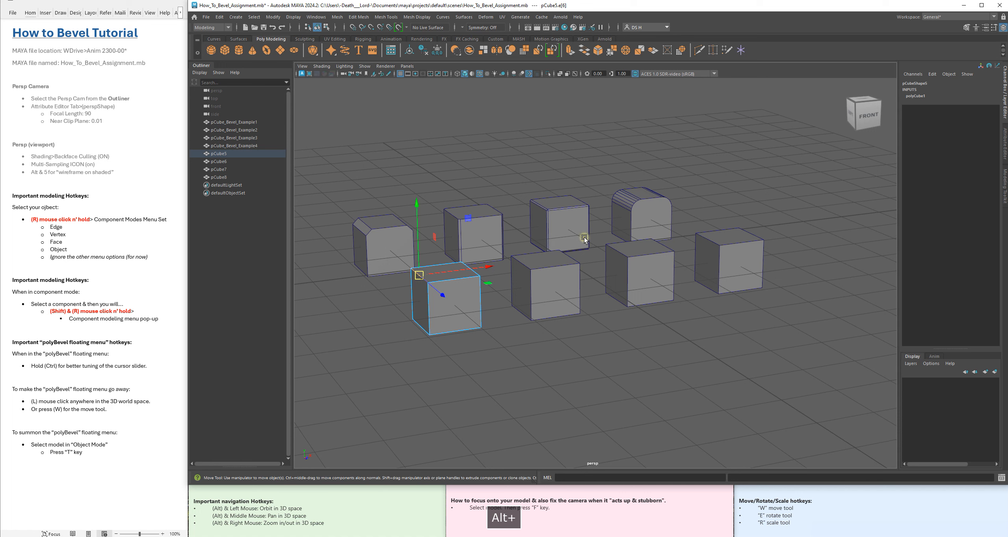
{"action": "scroll", "coordinate": [29, 257], "scroll_direction": "down", "scroll_amount": 4}
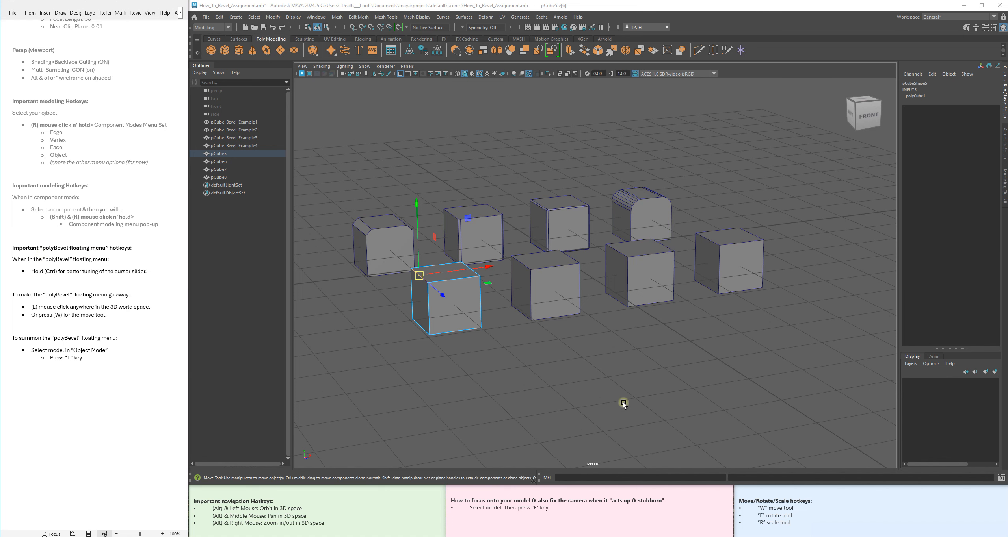
{"action": "middle_click_drag", "start_coordinate": [554, 344], "coordinate": [516, 337], "text": "alt"}
{"action": "right_click_drag", "start_coordinate": [516, 337], "coordinate": [524, 379], "text": "alt"}
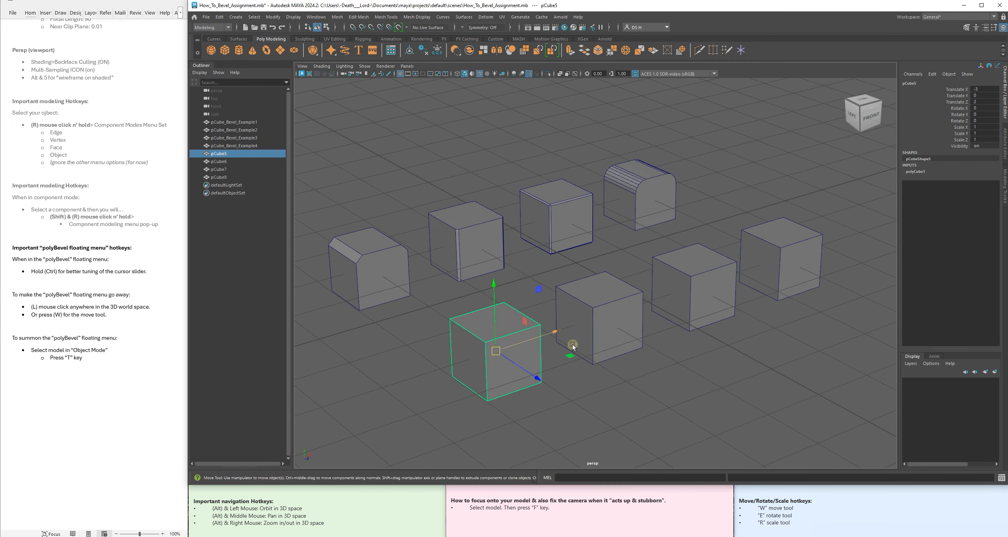
{"action": "right_click_drag", "start_coordinate": [572, 344], "coordinate": [469, 339], "text": "alt"}
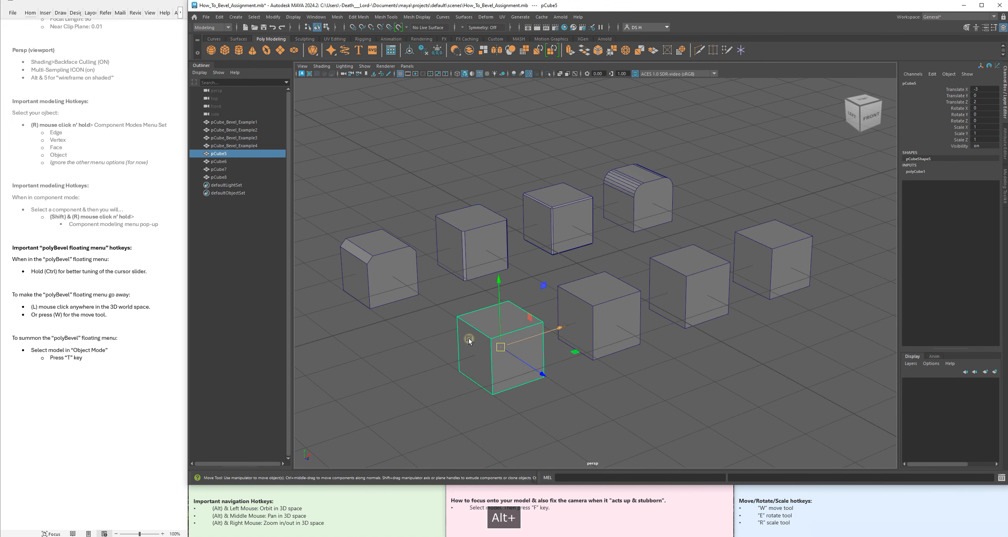
{"action": "right_click", "coordinate": [506, 310]}
{"action": "right_click_drag", "start_coordinate": [506, 311], "coordinate": [519, 272]}
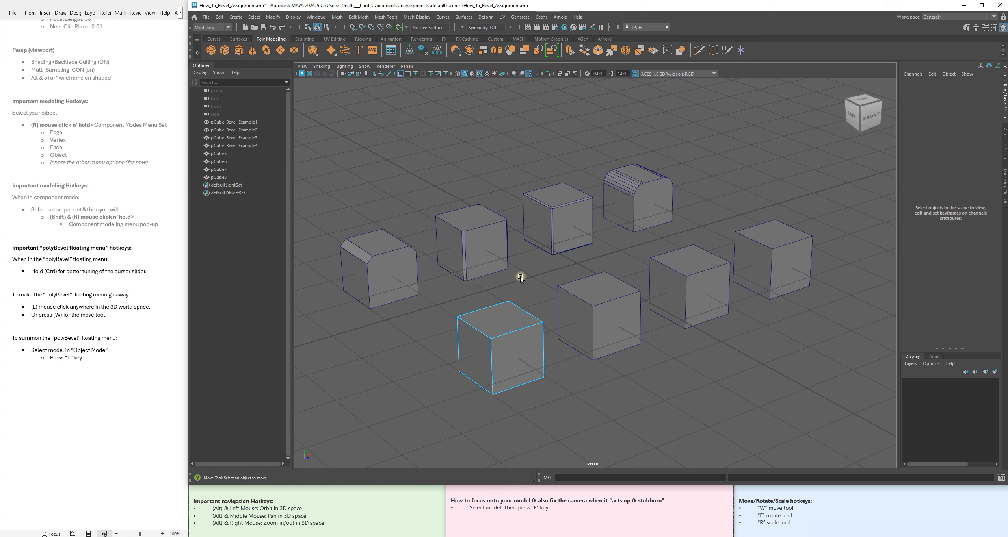
{"action": "right_click_drag", "start_coordinate": [568, 355], "coordinate": [603, 340], "text": "alt"}
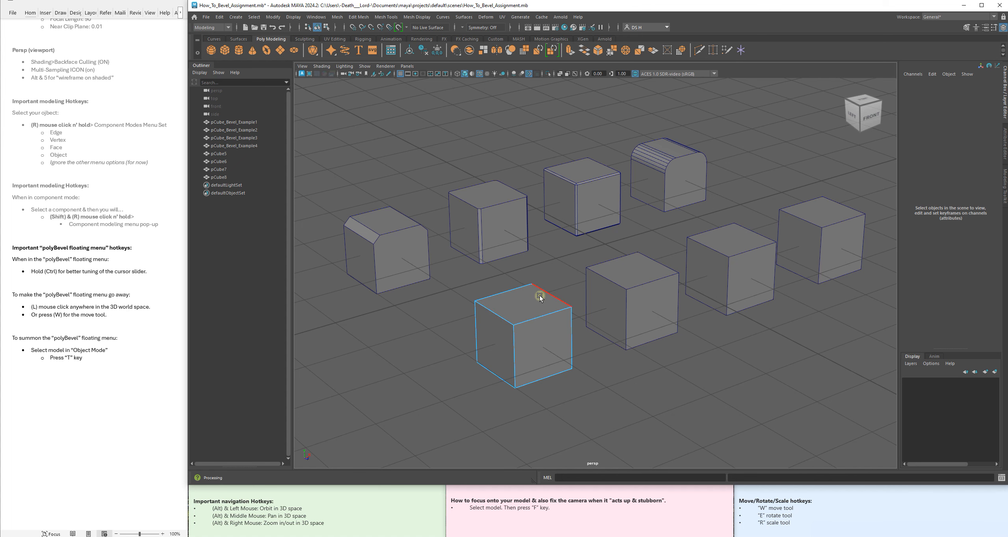
{"action": "middle_click_drag", "start_coordinate": [543, 295], "coordinate": [471, 320], "text": "alt"}
{"action": "left_click", "coordinate": [472, 320]}
{"action": "left_click_drag", "start_coordinate": [531, 383], "coordinate": [437, 278], "text": "alt"}
{"action": "right_click_drag", "start_coordinate": [437, 279], "coordinate": [566, 306], "text": "alt"}
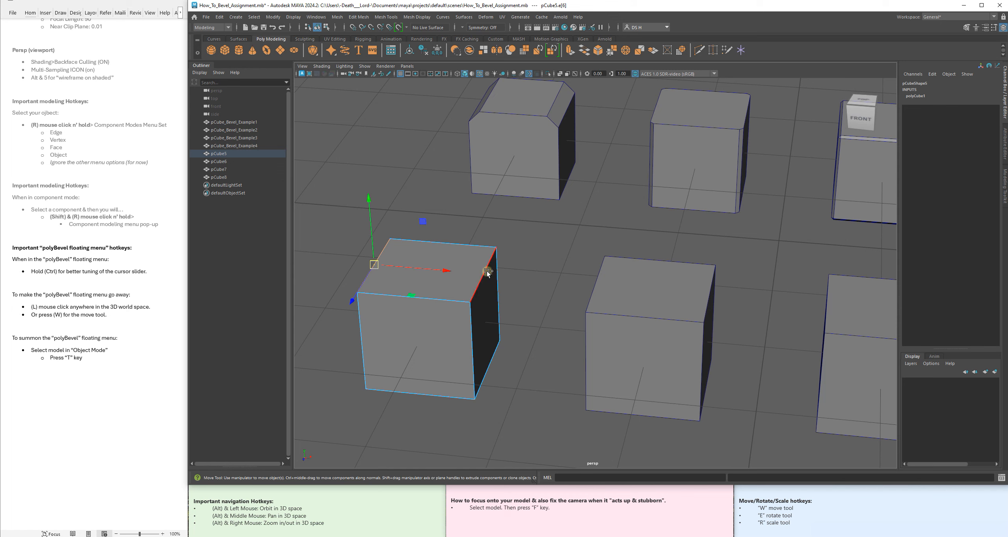
{"action": "left_click", "coordinate": [487, 272], "text": "shift"}
Step: Orbit around the front cube and apply Bevel Edge to its two selected corner edges
{"action": "right_click_drag", "start_coordinate": [619, 293], "coordinate": [529, 292], "text": "alt"}
{"action": "left_click_drag", "start_coordinate": [531, 298], "coordinate": [571, 290], "text": "alt"}
{"action": "middle_click_drag", "start_coordinate": [571, 290], "coordinate": [506, 315], "text": "alt"}
{"action": "left_click_drag", "start_coordinate": [507, 315], "coordinate": [500, 303], "text": "alt"}
{"action": "middle_click_drag", "start_coordinate": [500, 303], "coordinate": [457, 346], "text": "alt"}
{"action": "right_click_drag", "start_coordinate": [458, 346], "coordinate": [475, 340], "text": "alt"}
{"action": "middle_click_drag", "start_coordinate": [475, 341], "coordinate": [476, 329], "text": "alt"}
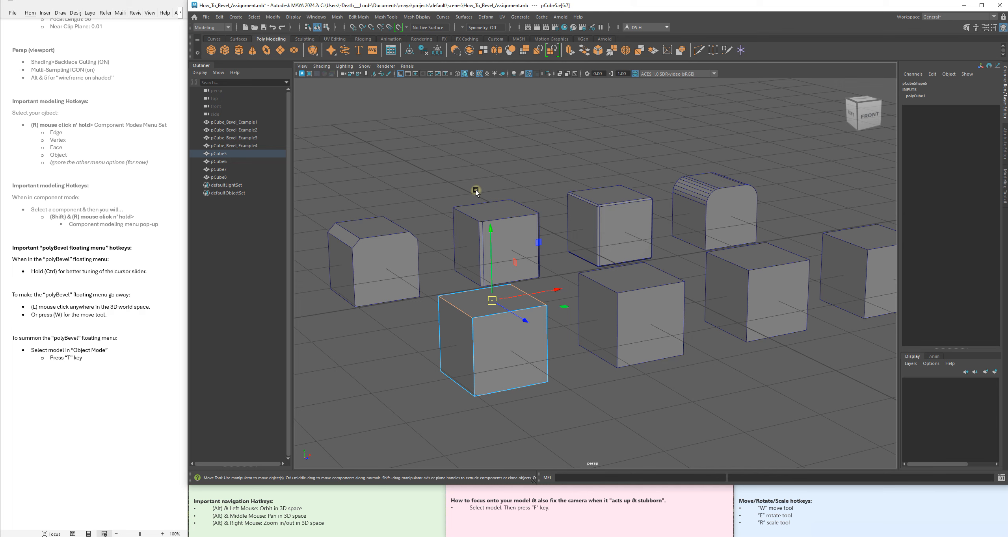
{"action": "left_click_drag", "start_coordinate": [477, 193], "coordinate": [494, 171], "text": "alt"}
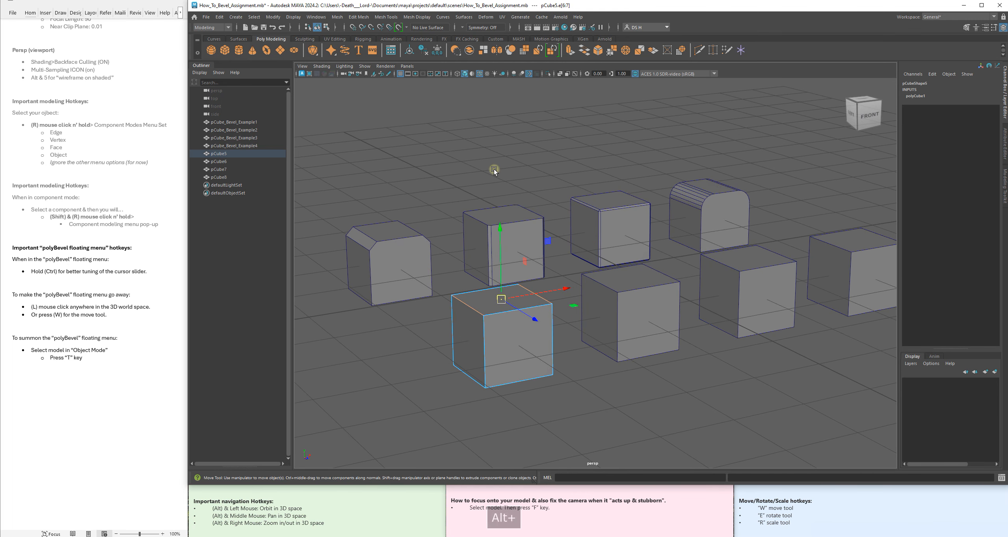
{"action": "right_click", "coordinate": [495, 158], "text": "shift"}
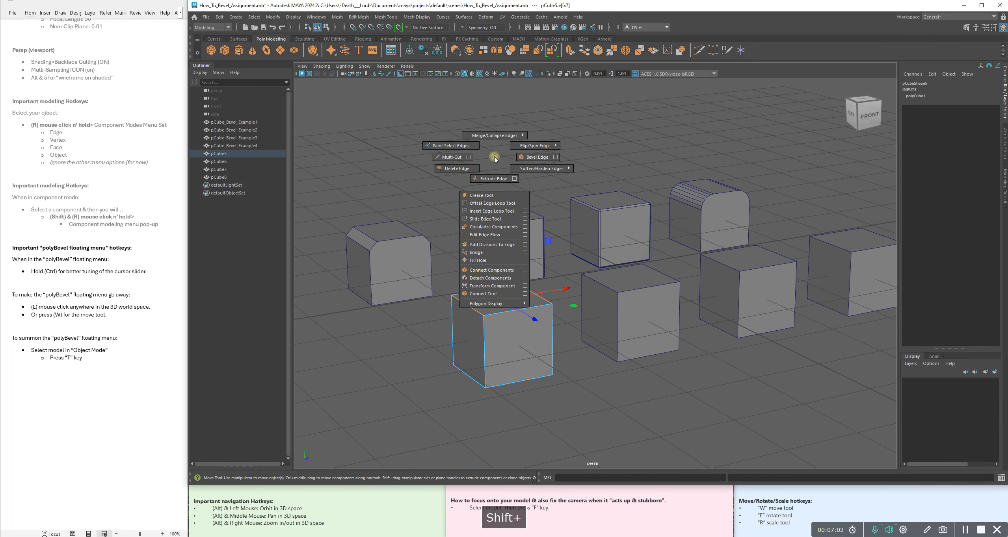
{"action": "right_click_drag", "start_coordinate": [495, 158], "coordinate": [532, 160], "text": "shift"}
{"action": "left_click_drag", "start_coordinate": [520, 129], "coordinate": [468, 107]}
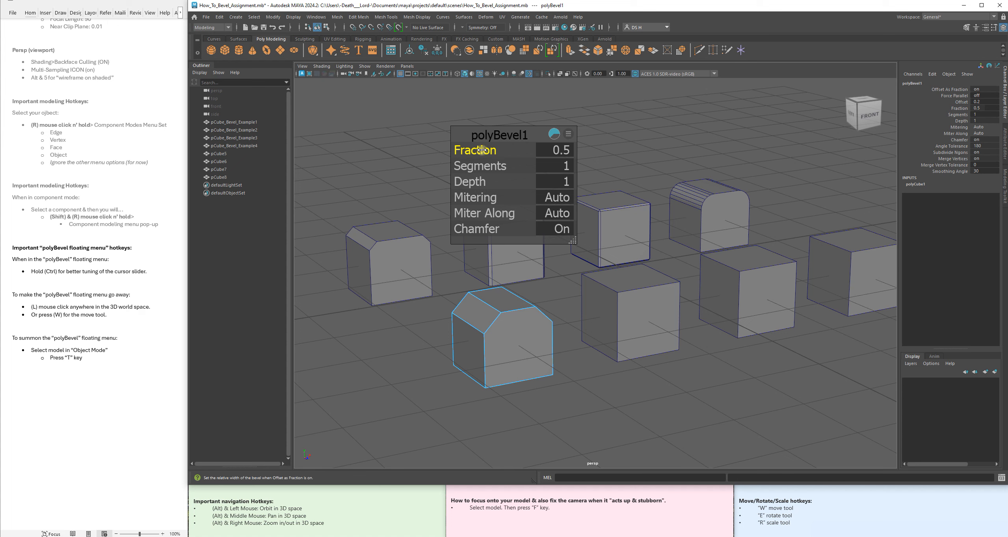
Step: Adjust the polyBevel Fraction slider, settling on 0.52
{"action": "mouse_move", "coordinate": [476, 149]}
{"action": "left_mouse_down"}
{"action": "mouse_move", "coordinate": [486, 147]}
{"action": "mouse_move", "coordinate": [478, 152]}
{"action": "left_mouse_up"}
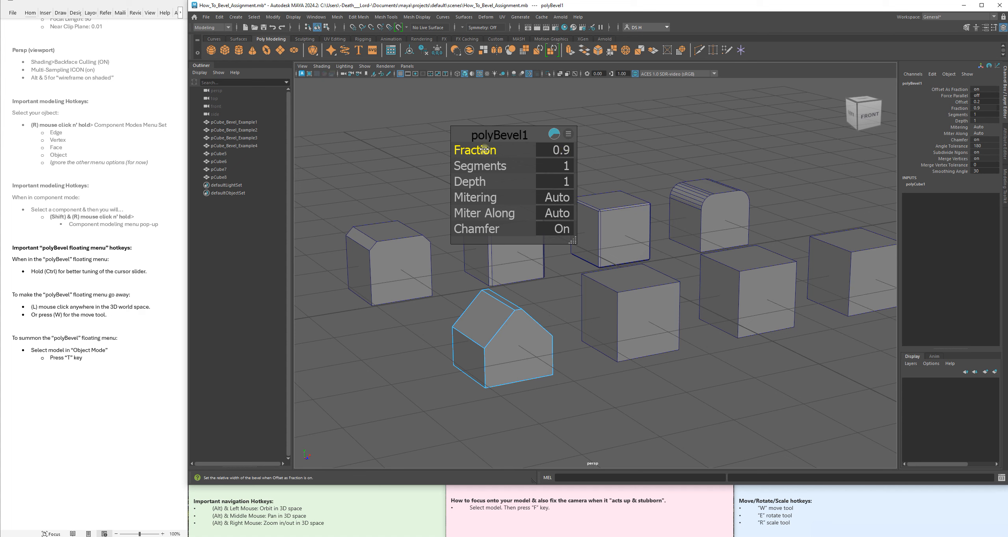
{"action": "mouse_move", "coordinate": [483, 150]}
{"action": "left_mouse_down", "text": "ctrl"}
{"action": "mouse_move", "coordinate": [438, 150]}
{"action": "mouse_move", "coordinate": [492, 151]}
{"action": "mouse_move", "coordinate": [466, 156]}
{"action": "left_mouse_up", "text": "ctrl"}
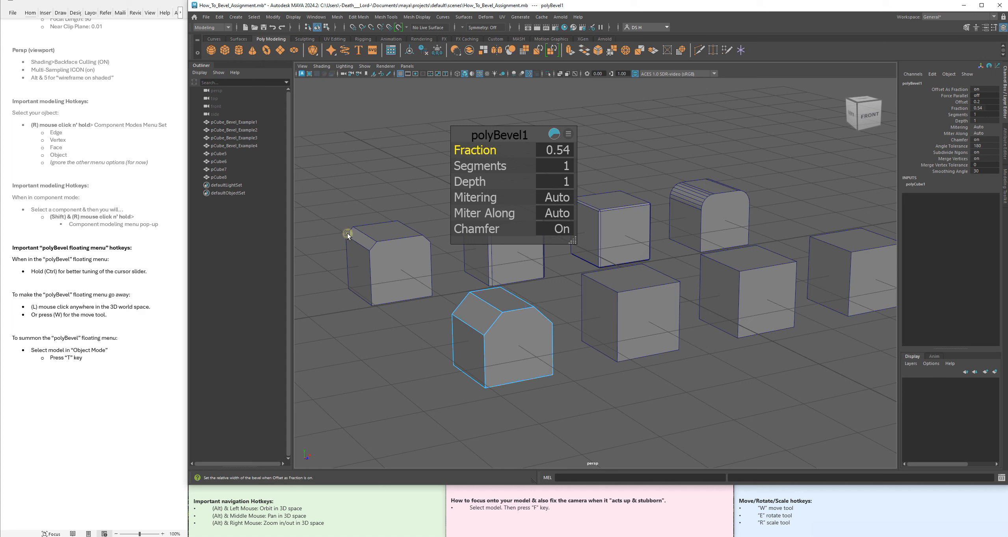
{"action": "mouse_move", "coordinate": [483, 152]}
{"action": "left_mouse_down", "text": "ctrl"}
{"action": "mouse_move", "coordinate": [463, 153]}
{"action": "mouse_move", "coordinate": [475, 156]}
{"action": "left_mouse_up", "text": "ctrl"}
{"action": "left_click_drag", "start_coordinate": [619, 371], "coordinate": [527, 347], "text": "alt"}
{"action": "mouse_move", "coordinate": [483, 154]}
{"action": "left_mouse_down", "text": "ctrl"}
{"action": "mouse_move", "coordinate": [474, 156]}
{"action": "mouse_move", "coordinate": [491, 151]}
{"action": "left_mouse_up", "text": "ctrl"}
{"action": "left_click_drag", "start_coordinate": [512, 284], "coordinate": [537, 324], "text": "alt"}
{"action": "left_click_drag", "start_coordinate": [536, 324], "coordinate": [522, 314], "text": "alt"}
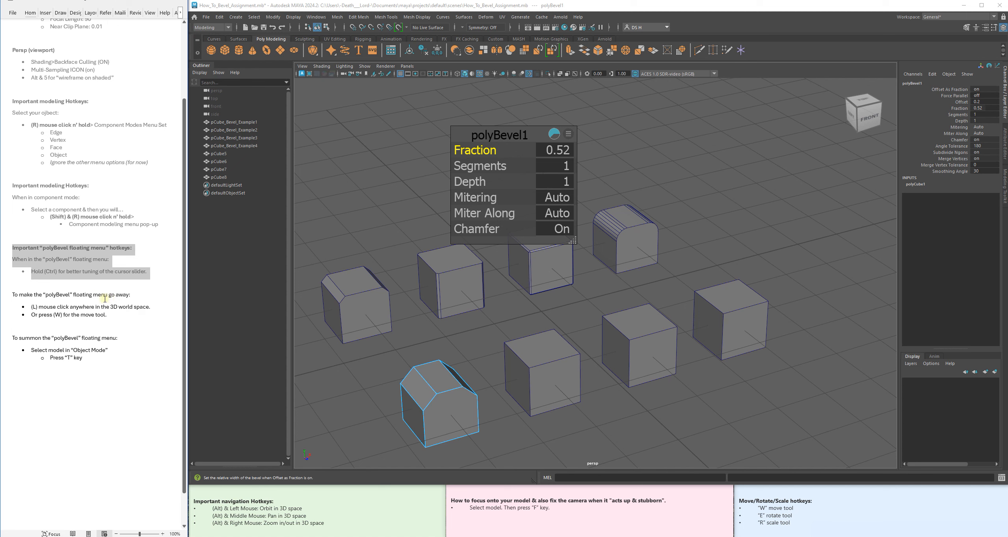
Step: Move the polyBevel floating menu aside and dismiss it by switching to the Move tool
{"action": "left_click_drag", "start_coordinate": [502, 133], "coordinate": [647, 155]}
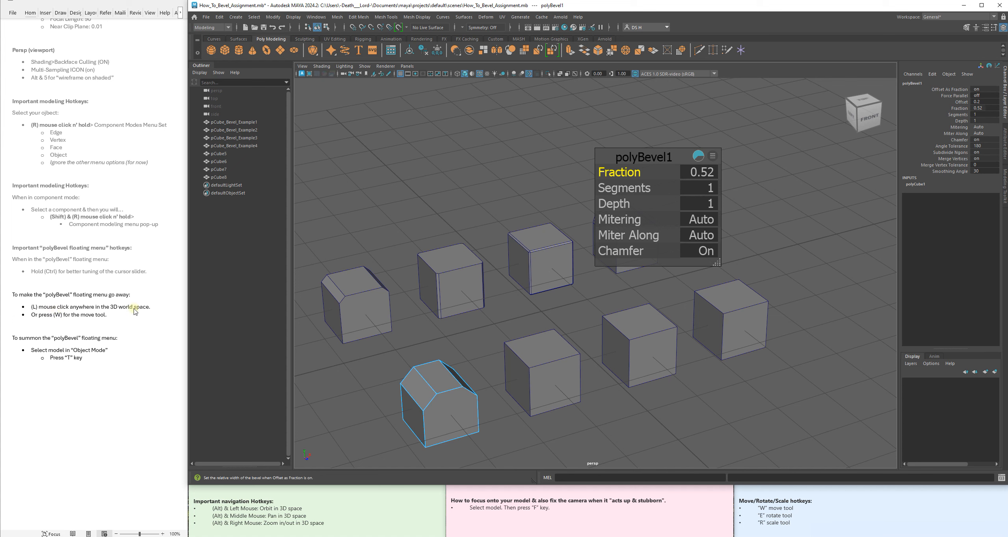
{"action": "left_click", "coordinate": [477, 155]}
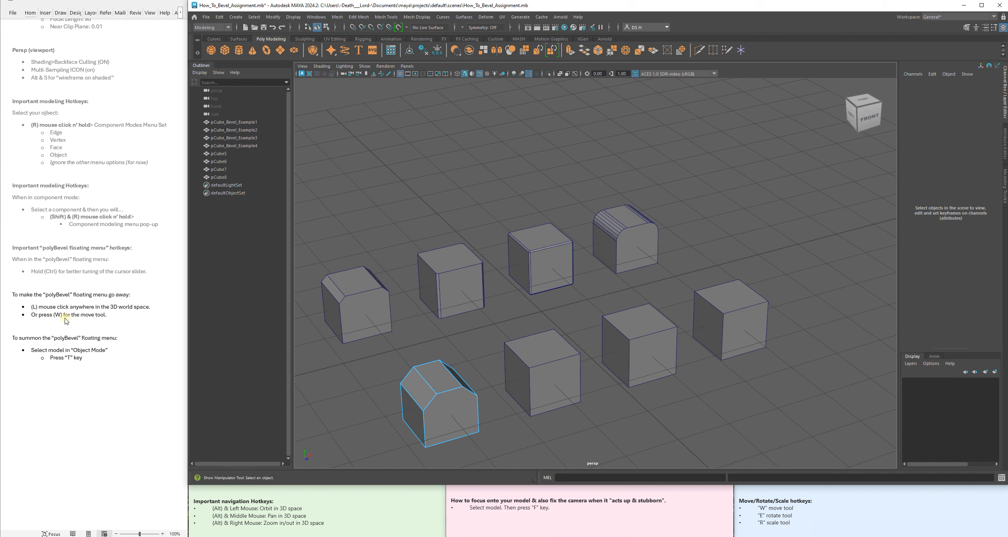
{"action": "middle_click_drag", "start_coordinate": [537, 258], "coordinate": [563, 247], "text": "alt"}
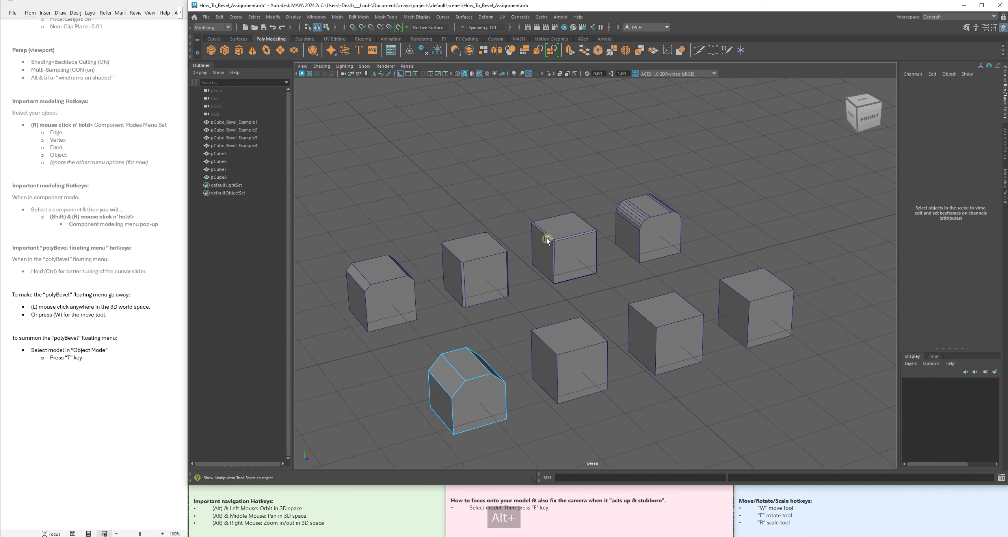
{"action": "middle_click_drag", "start_coordinate": [584, 283], "coordinate": [579, 264], "text": "alt"}
{"action": "key", "text": "ctrl+z"}
{"action": "left_click_drag", "start_coordinate": [659, 152], "coordinate": [676, 139]}
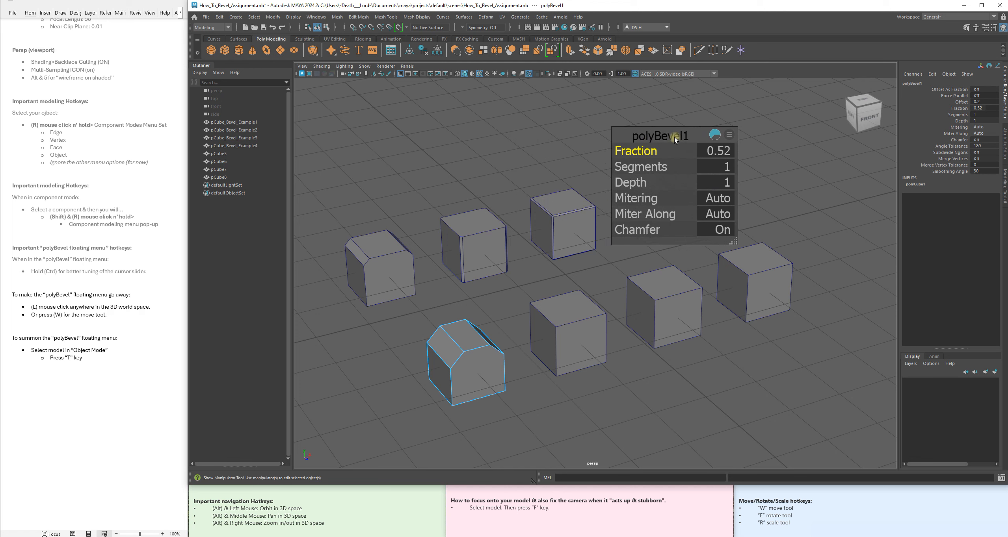
{"action": "key", "text": "w"}
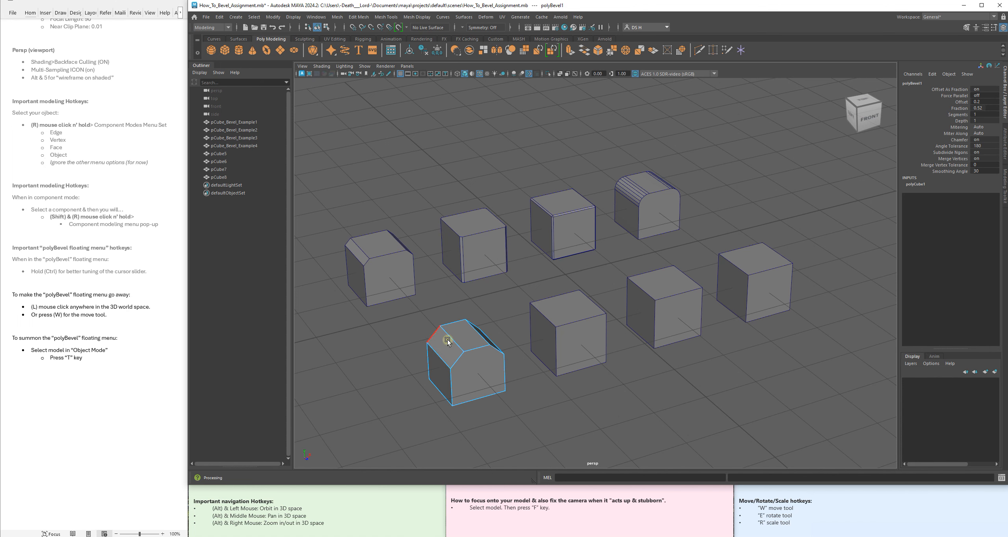
Step: Select the beveled cube in object mode, summon the polyBevel floating menu, and dismiss it again
{"action": "left_click_drag", "start_coordinate": [519, 353], "coordinate": [526, 273], "text": "alt"}
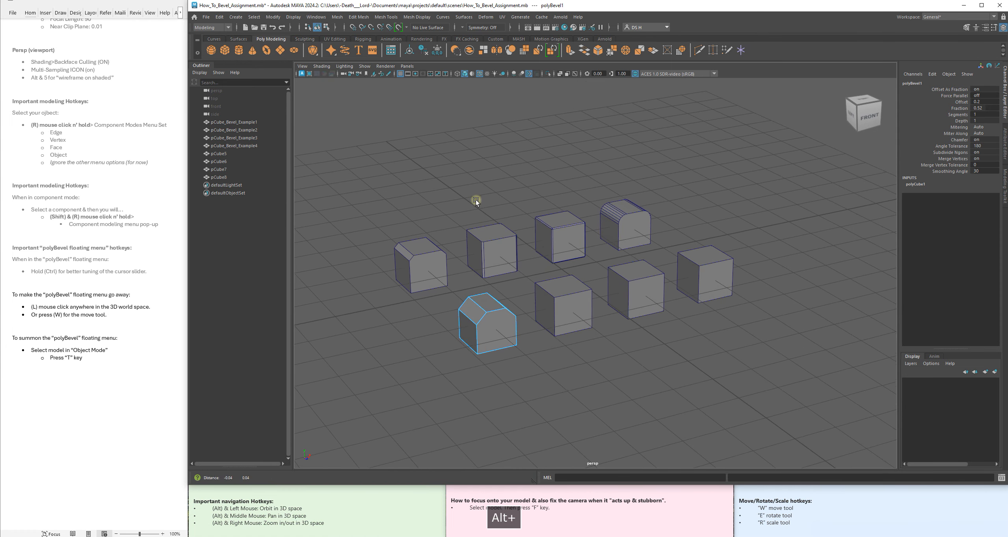
{"action": "middle_click_drag", "start_coordinate": [496, 180], "coordinate": [499, 184], "text": "alt"}
{"action": "right_click", "coordinate": [490, 311]}
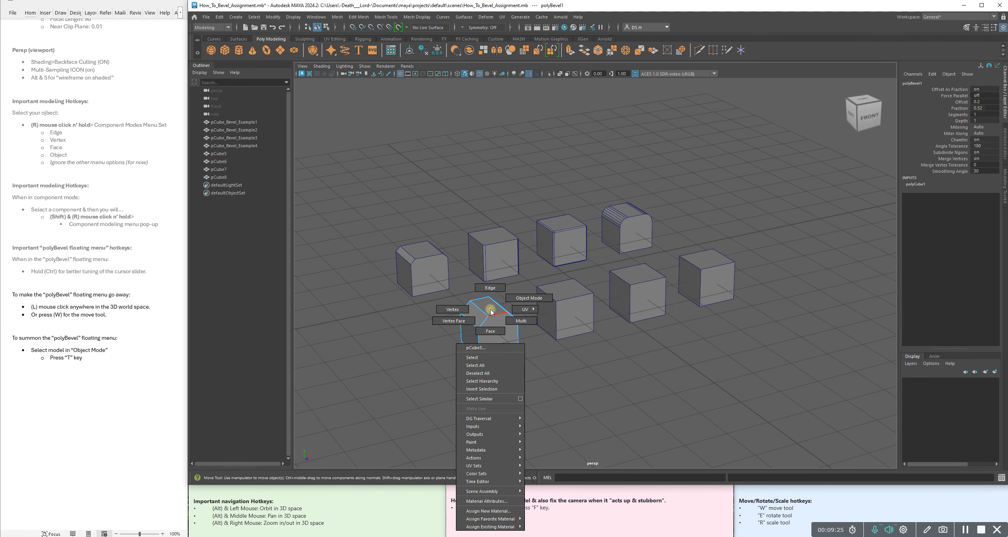
{"action": "left_click", "coordinate": [583, 272]}
{"action": "left_click", "coordinate": [477, 160]}
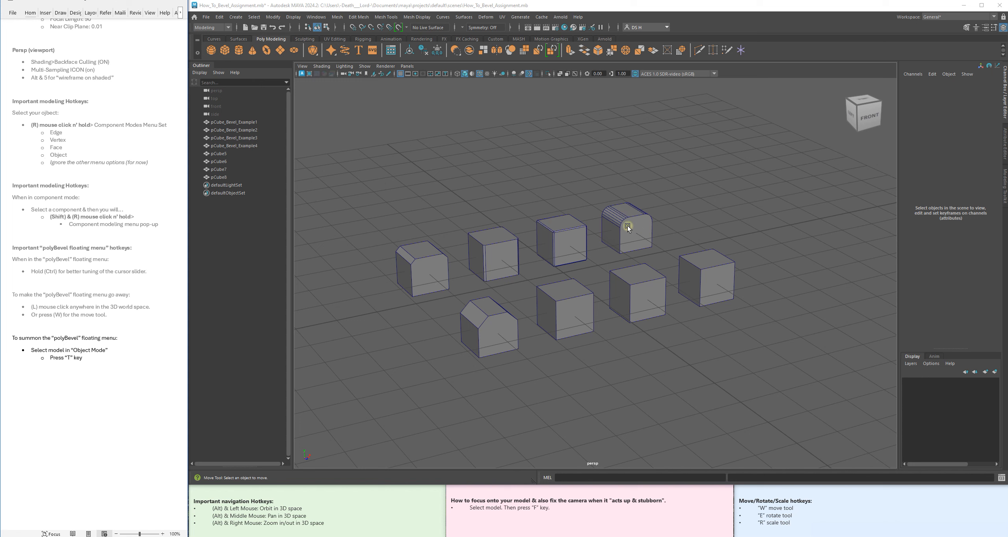
{"action": "left_click", "coordinate": [503, 326]}
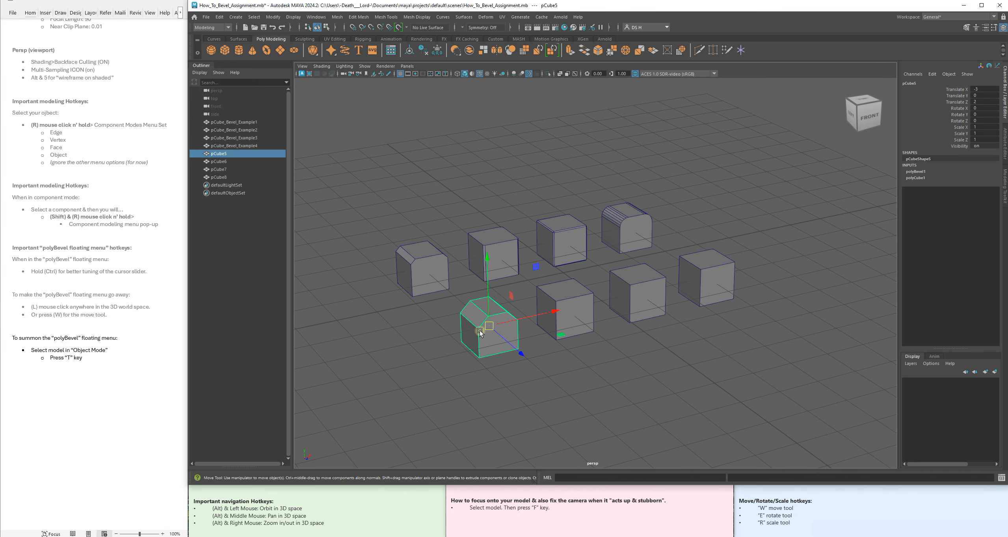
{"action": "key", "text": "t"}
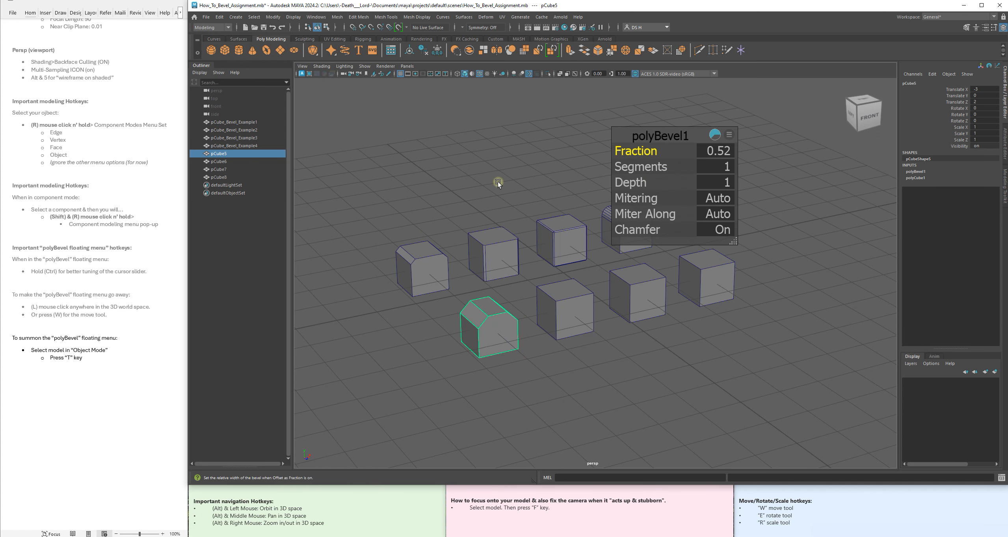
{"action": "left_click", "coordinate": [414, 134]}
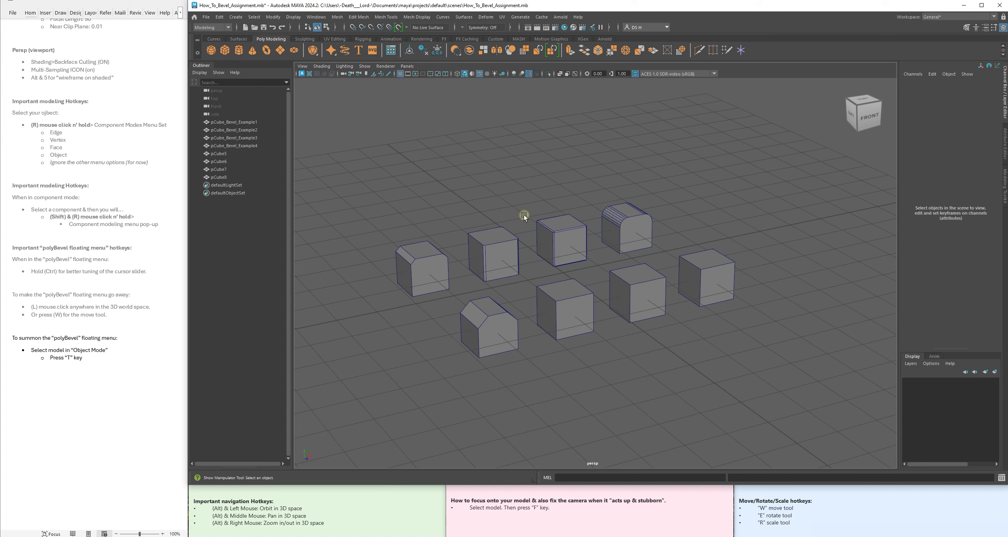
Step: Select the plain cube to the right of the beveled one in object mode
{"action": "left_click", "coordinate": [480, 311]}
{"action": "left_click", "coordinate": [570, 378]}
{"action": "right_click_drag", "start_coordinate": [621, 317], "coordinate": [644, 311], "text": "alt"}
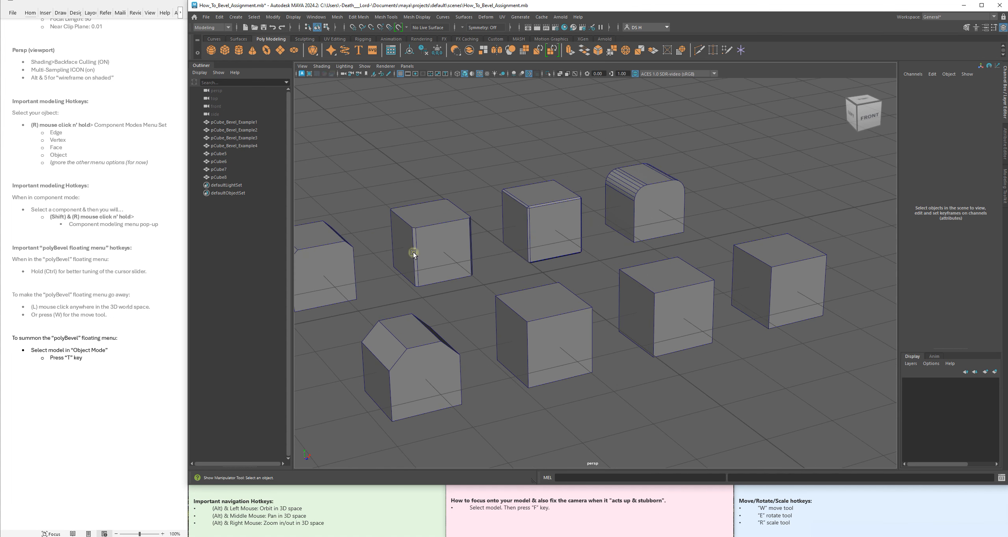
{"action": "middle_click_drag", "start_coordinate": [430, 220], "coordinate": [586, 242], "text": "alt"}
{"action": "right_click_drag", "start_coordinate": [513, 227], "coordinate": [569, 290], "text": "alt"}
{"action": "right_click_drag", "start_coordinate": [560, 293], "coordinate": [639, 315], "text": "alt"}
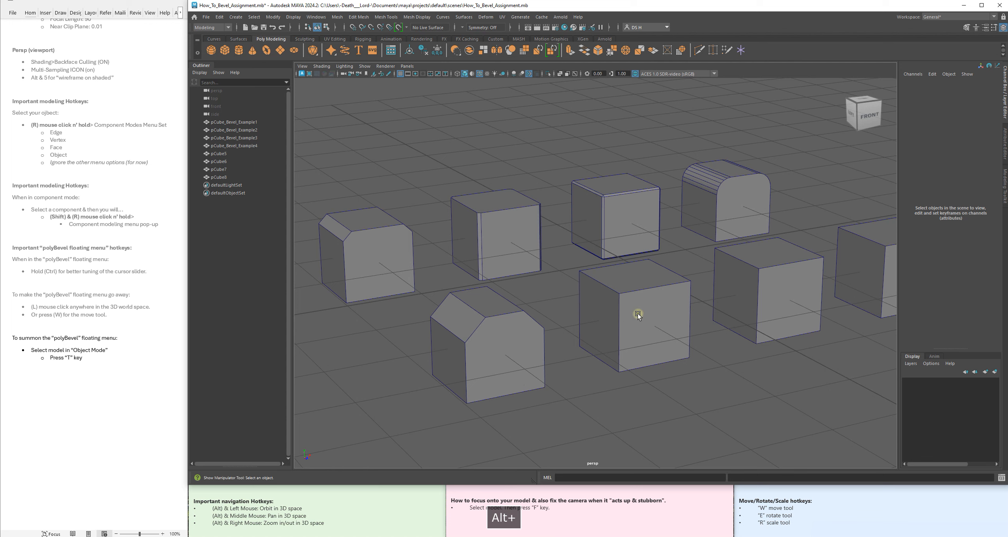
{"action": "left_click", "coordinate": [639, 315]}
{"action": "middle_click_drag", "start_coordinate": [608, 306], "coordinate": [540, 310], "text": "alt"}
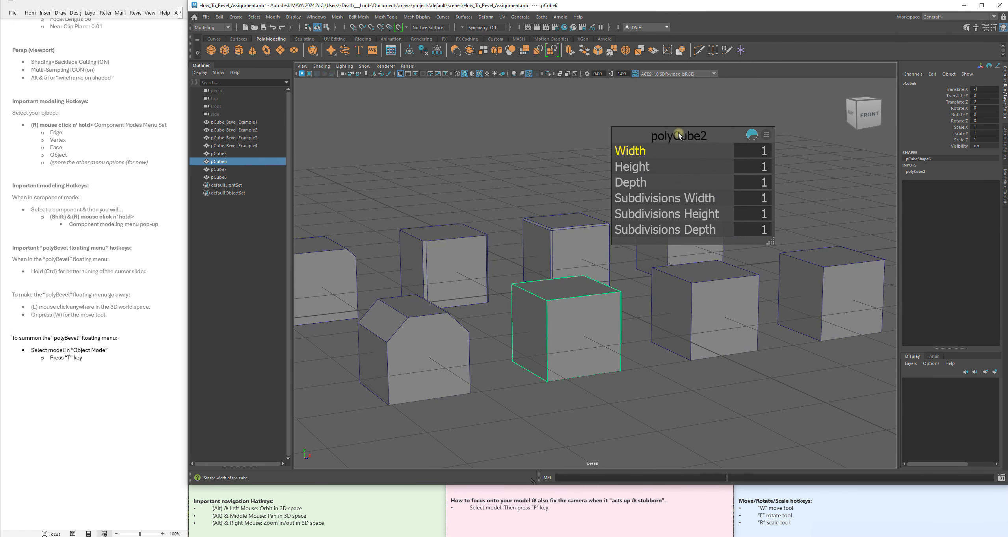
Step: Move the polyCube2 floating menu aside and dismiss it with the Move tool
{"action": "left_click_drag", "start_coordinate": [681, 134], "coordinate": [746, 120]}
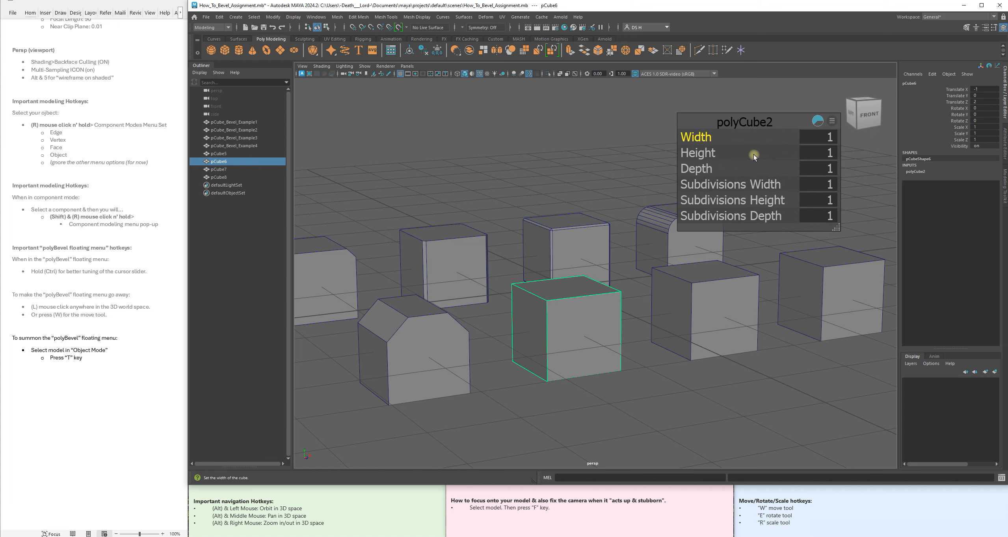
{"action": "middle_click_drag", "start_coordinate": [602, 149], "coordinate": [556, 151], "text": "alt"}
{"action": "key", "text": "w"}
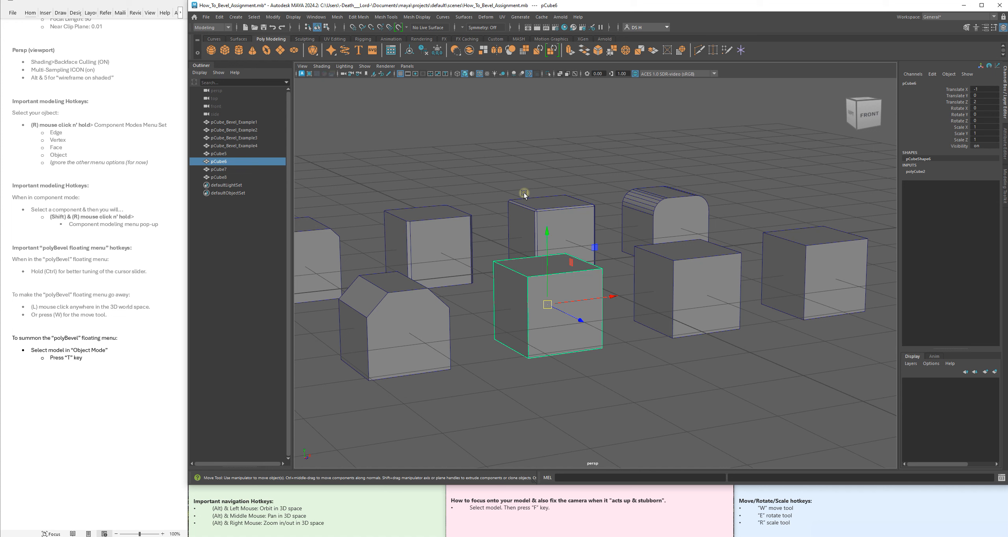
Step: Switch the selected cube to edge mode and turn on wireframe display
{"action": "right_click", "coordinate": [527, 267]}
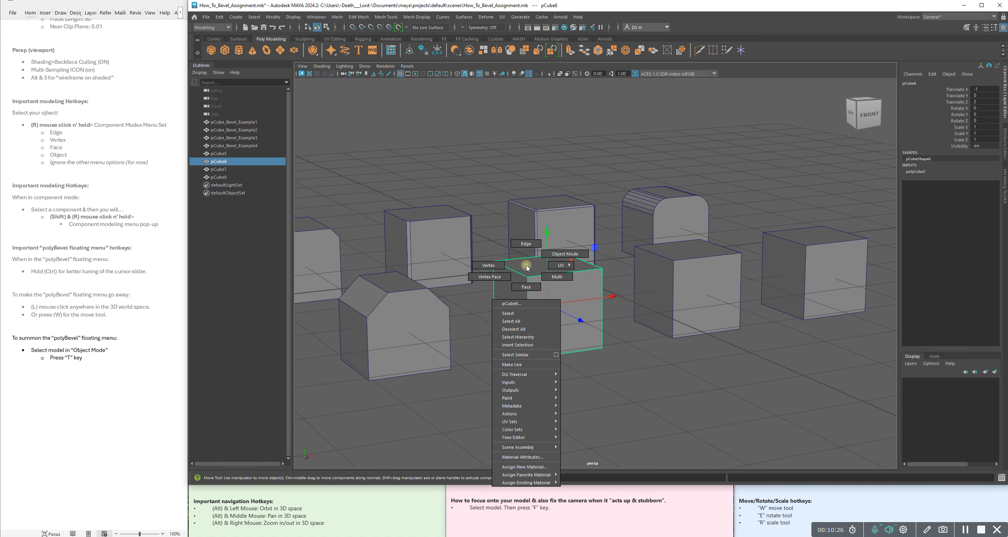
{"action": "right_click_drag", "start_coordinate": [527, 267], "coordinate": [527, 243]}
{"action": "left_click_drag", "start_coordinate": [537, 235], "coordinate": [512, 177], "text": "alt"}
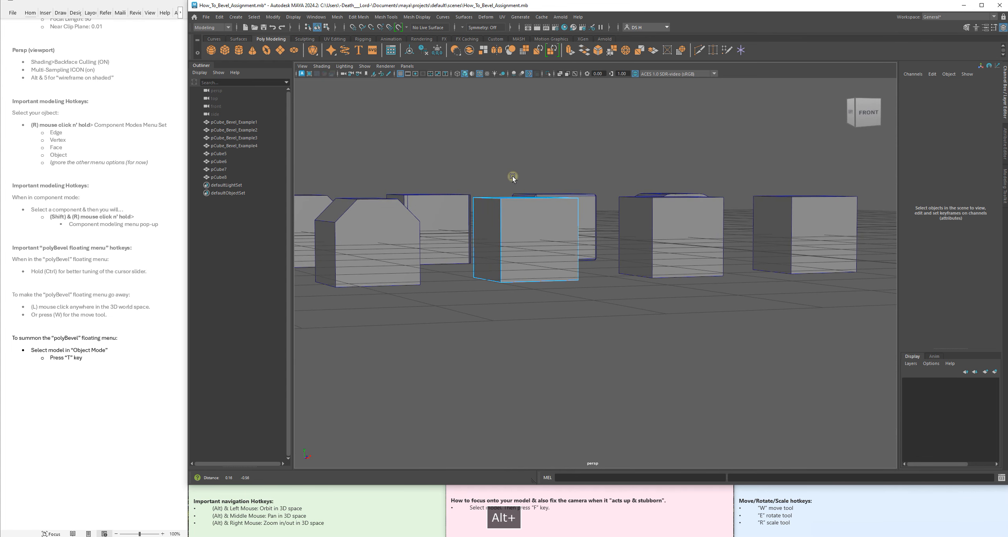
{"action": "key", "text": "4"}
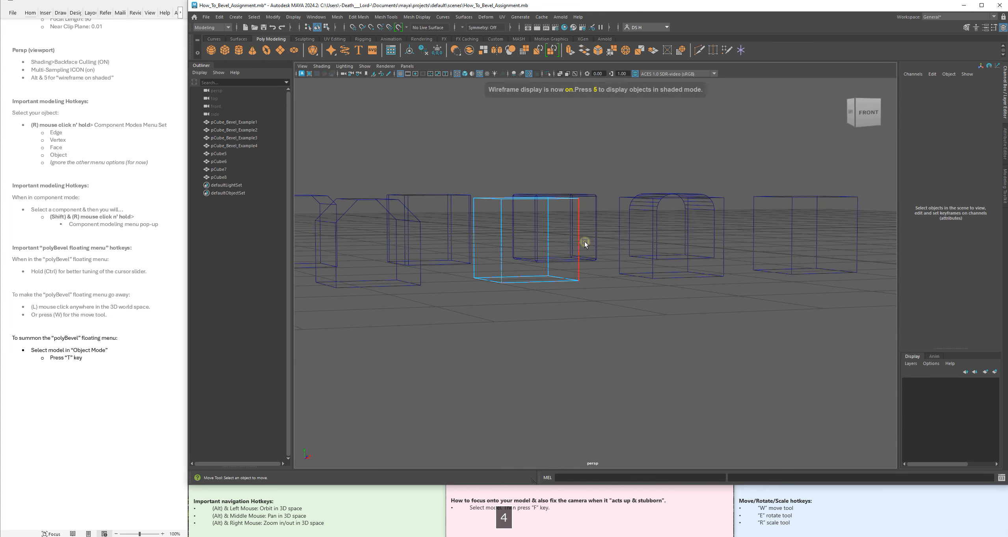
Step: Select two vertical edges of the cube through the wireframe and return to shaded display
{"action": "left_click_drag", "start_coordinate": [409, 222], "coordinate": [659, 247]}
{"action": "left_click_drag", "start_coordinate": [591, 271], "coordinate": [700, 273], "text": "alt"}
{"action": "left_click_drag", "start_coordinate": [633, 224], "coordinate": [633, 222], "text": "alt"}
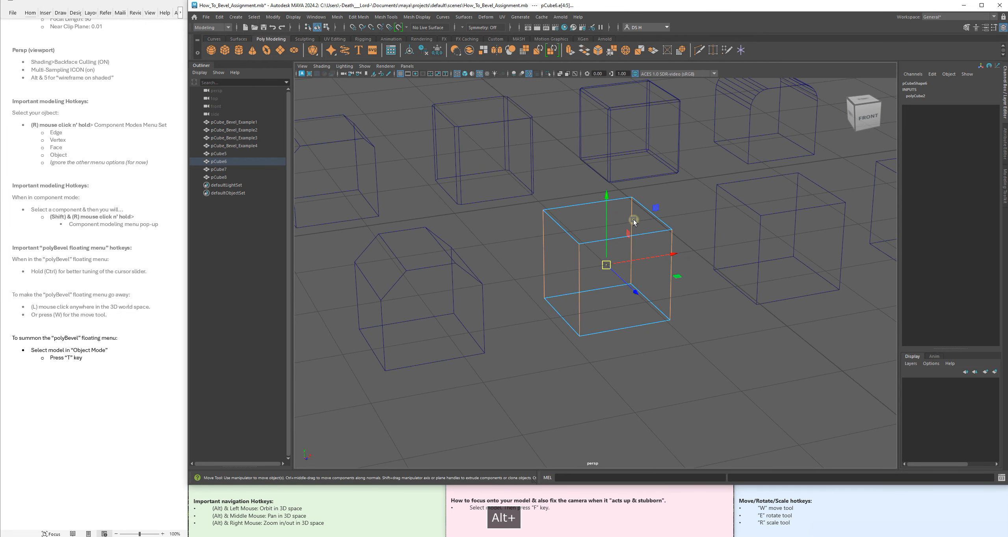
{"action": "left_click_drag", "start_coordinate": [579, 236], "coordinate": [558, 296], "text": "alt"}
{"action": "left_click", "coordinate": [689, 349]}
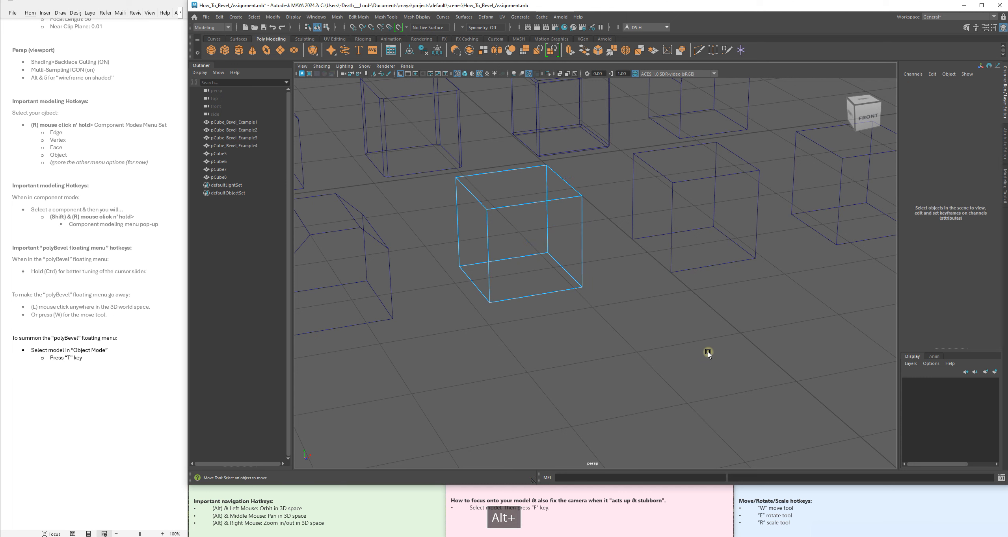
{"action": "left_click_drag", "start_coordinate": [392, 208], "coordinate": [686, 249]}
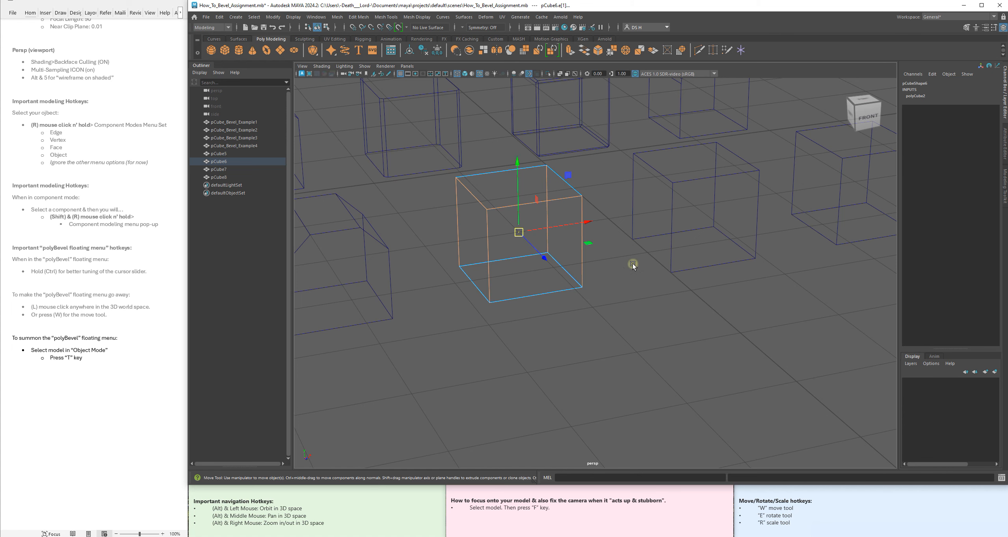
{"action": "left_click_drag", "start_coordinate": [645, 303], "coordinate": [578, 277], "text": "alt"}
{"action": "left_click", "coordinate": [634, 243]}
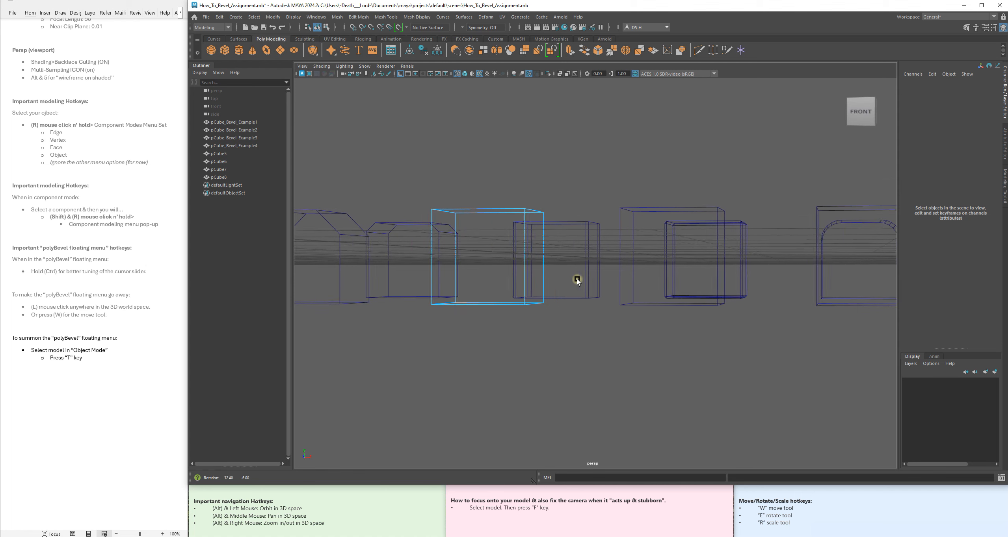
{"action": "left_click_drag", "start_coordinate": [395, 239], "coordinate": [646, 302]}
{"action": "key", "text": "5"}
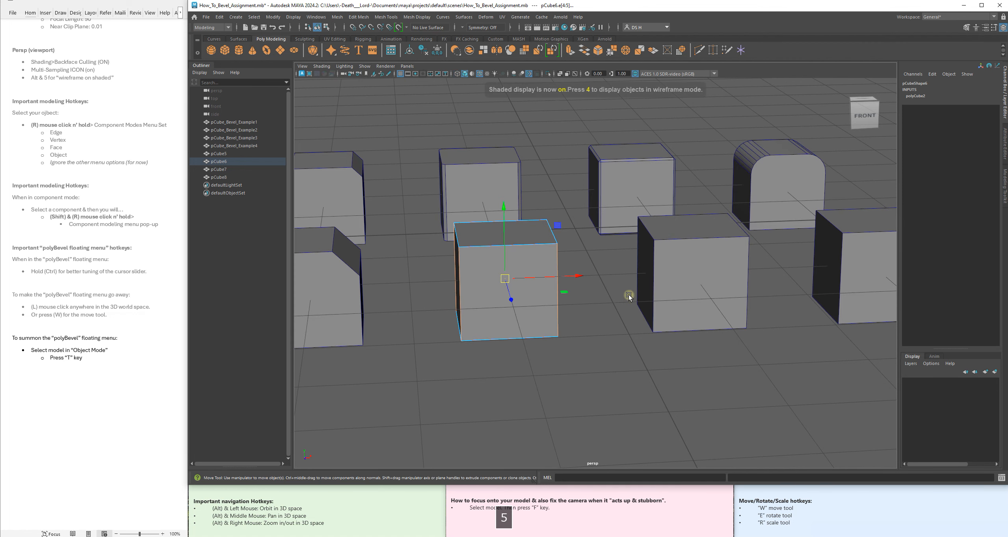
Step: Apply Bevel Edge to the selected vertical edges
{"action": "scroll", "coordinate": [621, 304], "scroll_direction": "down", "scroll_amount": 2}
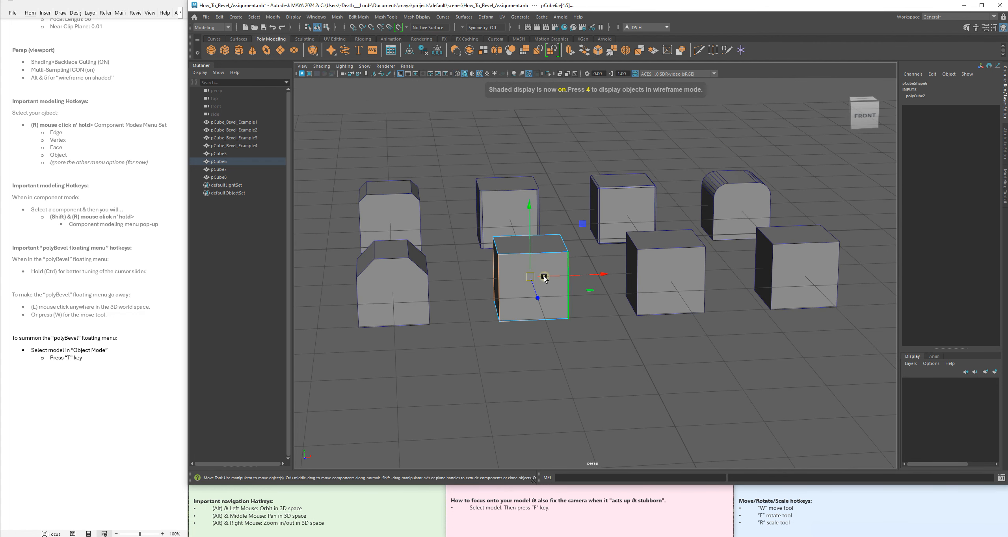
{"action": "left_click_drag", "start_coordinate": [636, 312], "coordinate": [619, 324], "text": "alt"}
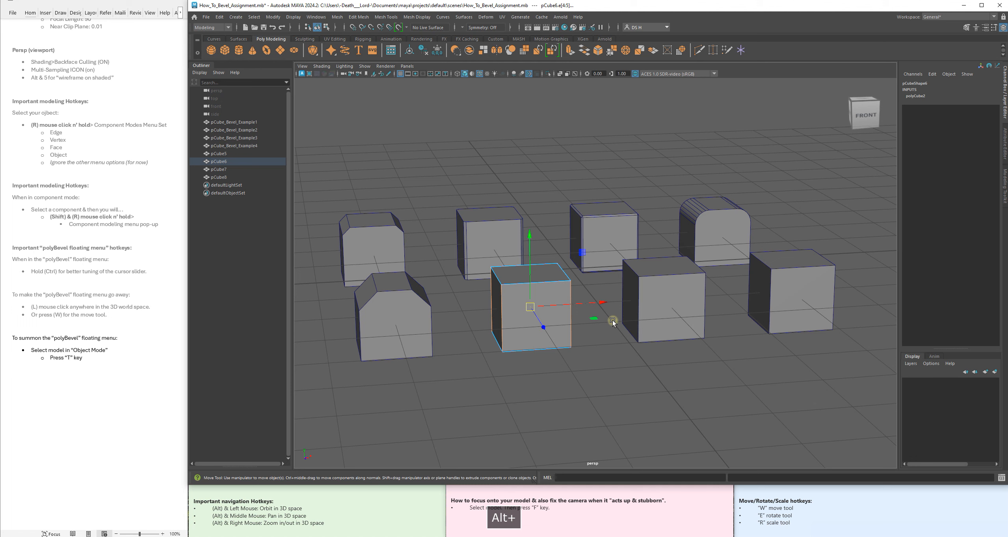
{"action": "right_click", "coordinate": [489, 158], "text": "shift"}
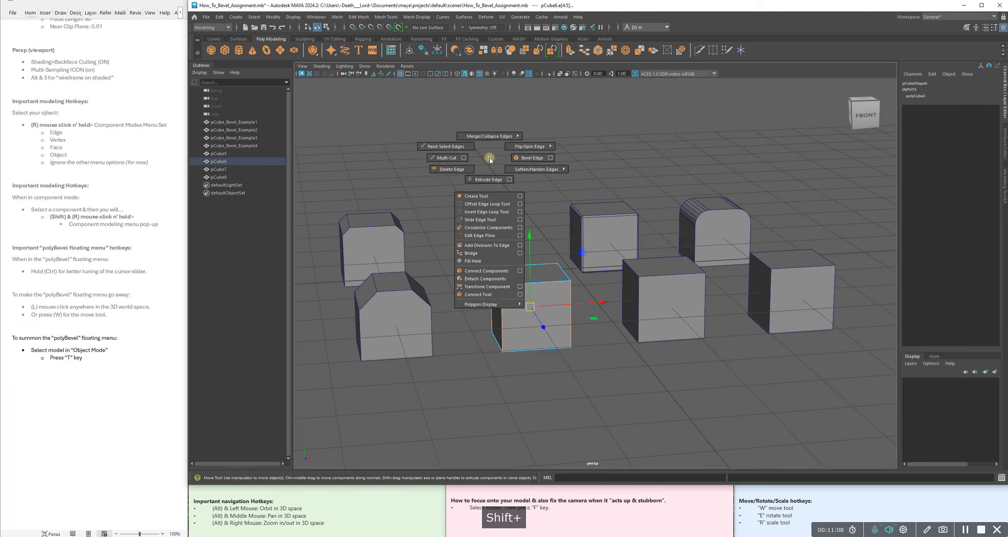
{"action": "left_click", "coordinate": [532, 158]}
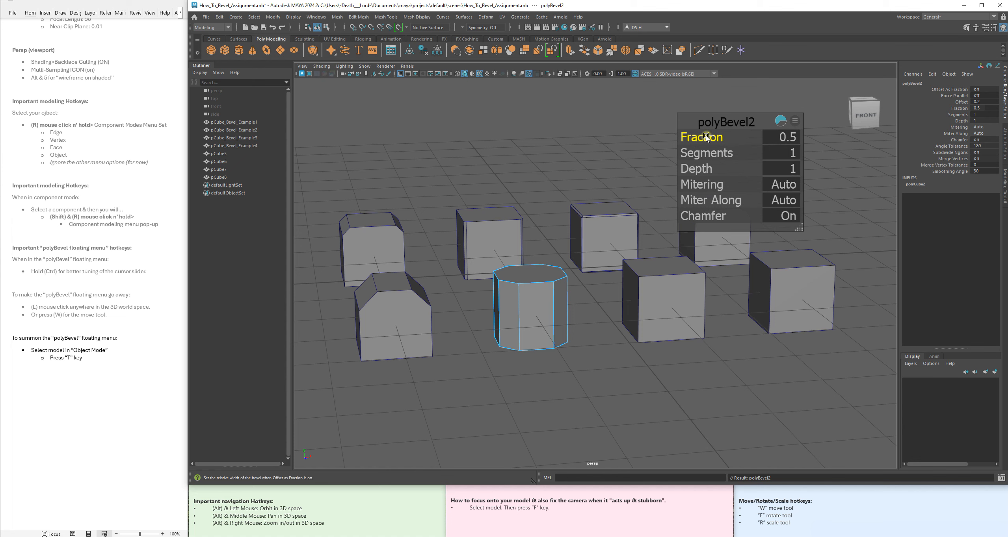
Step: Set the bevel Fraction on the two vertical edges to 0.11
{"action": "left_click_drag", "start_coordinate": [707, 137], "coordinate": [690, 135], "text": "ctrl"}
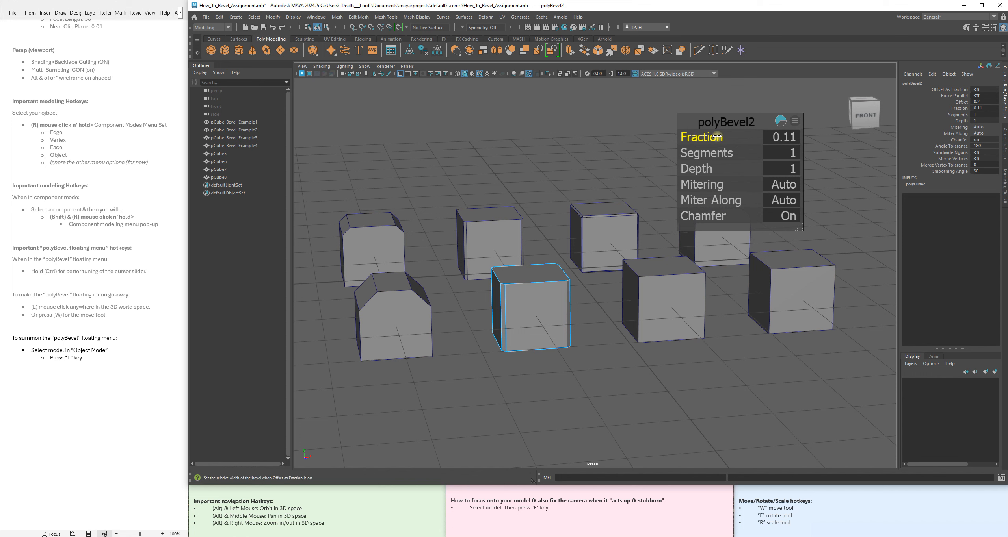
{"action": "left_click_drag", "start_coordinate": [697, 135], "coordinate": [702, 138]}
Step: Select and focus on a beveled example cube to examine its edges from several angles
{"action": "left_click", "coordinate": [647, 291]}
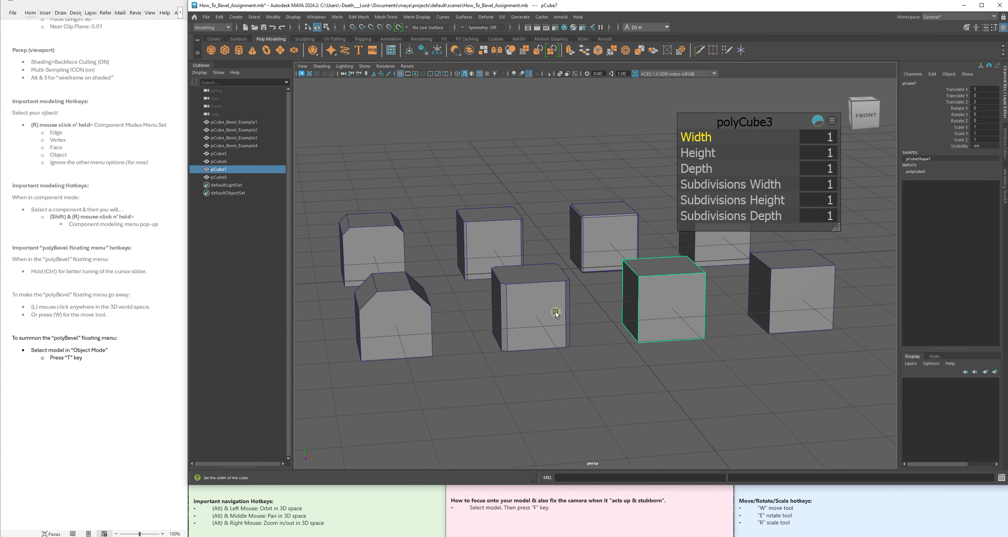
{"action": "left_click_drag", "start_coordinate": [594, 272], "coordinate": [603, 289], "text": "alt"}
{"action": "middle_click_drag", "start_coordinate": [604, 288], "coordinate": [600, 282], "text": "alt"}
{"action": "left_click", "coordinate": [600, 282]}
{"action": "left_click_drag", "start_coordinate": [542, 320], "coordinate": [545, 293], "text": "alt"}
{"action": "left_click_drag", "start_coordinate": [619, 309], "coordinate": [507, 282], "text": "alt"}
{"action": "right_click_drag", "start_coordinate": [507, 283], "coordinate": [545, 286], "text": "alt"}
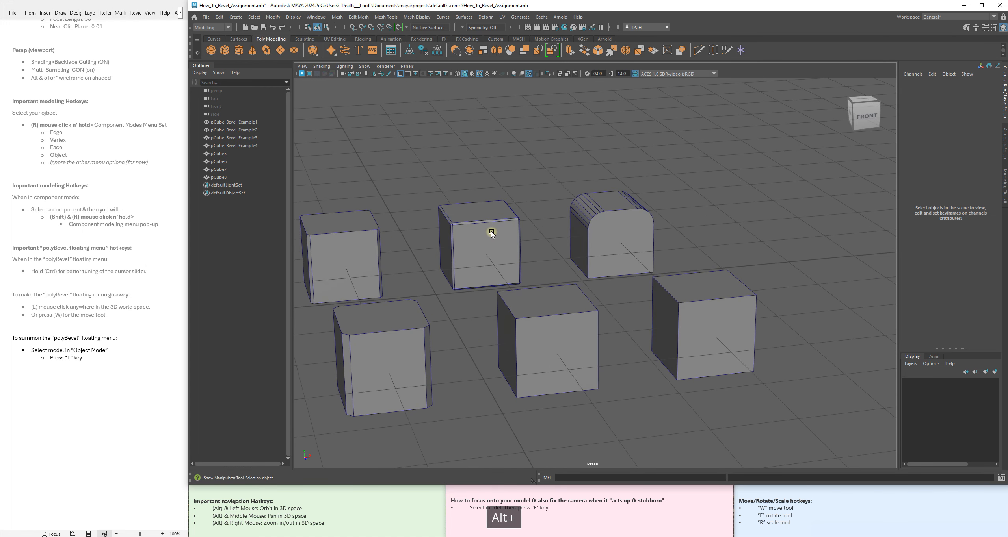
{"action": "left_click", "coordinate": [496, 231]}
{"action": "left_click_drag", "start_coordinate": [565, 252], "coordinate": [615, 264], "text": "alt"}
{"action": "middle_click_drag", "start_coordinate": [614, 264], "coordinate": [720, 282], "text": "alt"}
{"action": "right_click_drag", "start_coordinate": [721, 282], "coordinate": [857, 328], "text": "alt"}
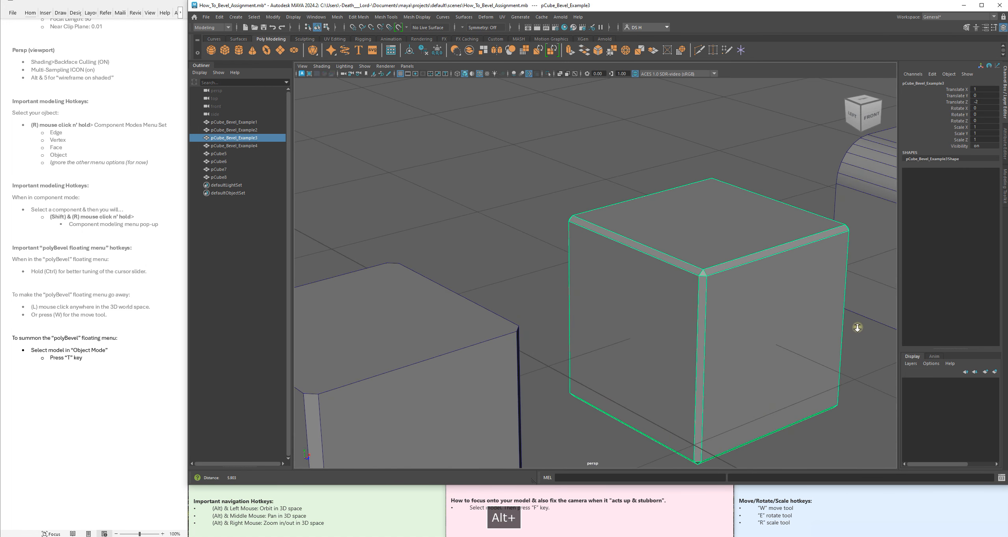
{"action": "middle_click_drag", "start_coordinate": [797, 290], "coordinate": [792, 313], "text": "alt"}
{"action": "left_click_drag", "start_coordinate": [820, 362], "coordinate": [791, 325], "text": "alt"}
{"action": "middle_click_drag", "start_coordinate": [791, 325], "coordinate": [790, 312], "text": "alt"}
{"action": "left_click_drag", "start_coordinate": [790, 312], "coordinate": [729, 215], "text": "alt"}
{"action": "right_click_drag", "start_coordinate": [715, 178], "coordinate": [322, 157], "text": "alt"}
{"action": "key", "text": "f"}
{"action": "left_click_drag", "start_coordinate": [650, 286], "coordinate": [552, 276], "text": "alt"}
{"action": "right_click_drag", "start_coordinate": [639, 272], "coordinate": [578, 253], "text": "alt"}
{"action": "left_click_drag", "start_coordinate": [578, 252], "coordinate": [632, 227], "text": "alt"}
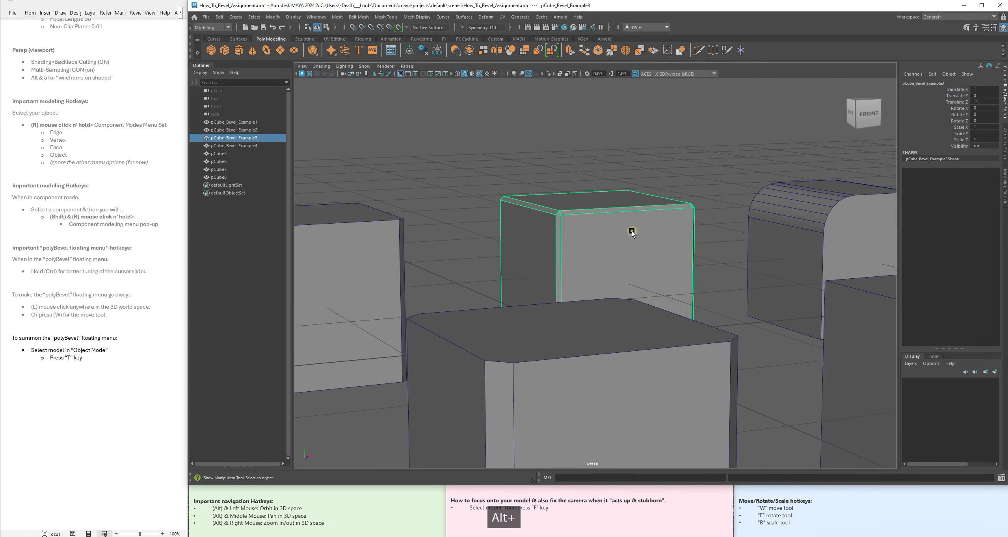
Step: Select a plain cube, summon its floating menu with the hotkey, and dismiss it with the Move tool
{"action": "right_click_drag", "start_coordinate": [641, 312], "coordinate": [615, 286], "text": "alt"}
{"action": "left_click", "coordinate": [639, 220]}
{"action": "key", "text": "t"}
{"action": "left_click_drag", "start_coordinate": [639, 219], "coordinate": [499, 278], "text": "alt"}
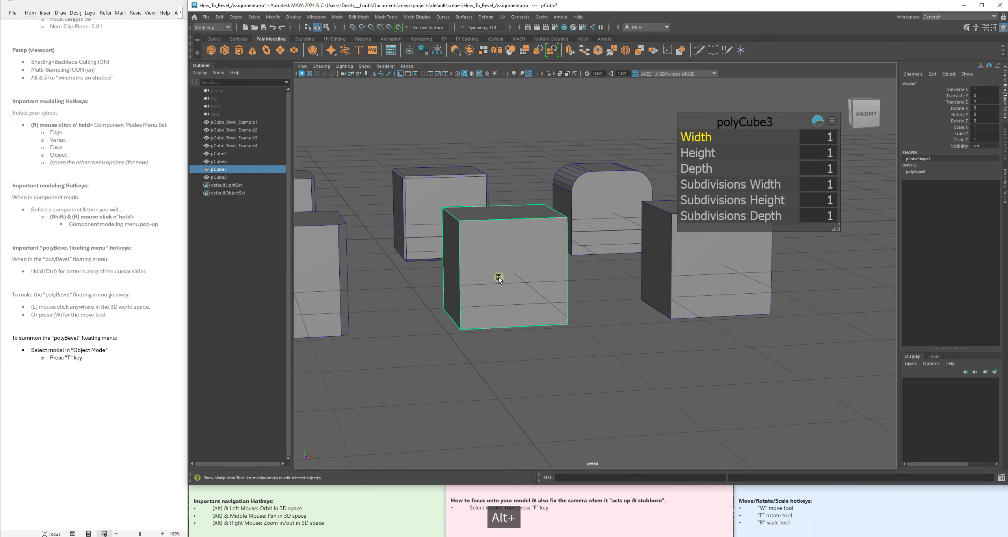
{"action": "key", "text": "w"}
Step: Bevel all edges of the selected cube and set its Fraction to about 0.04
{"action": "left_click_drag", "start_coordinate": [669, 158], "coordinate": [704, 226], "text": "alt"}
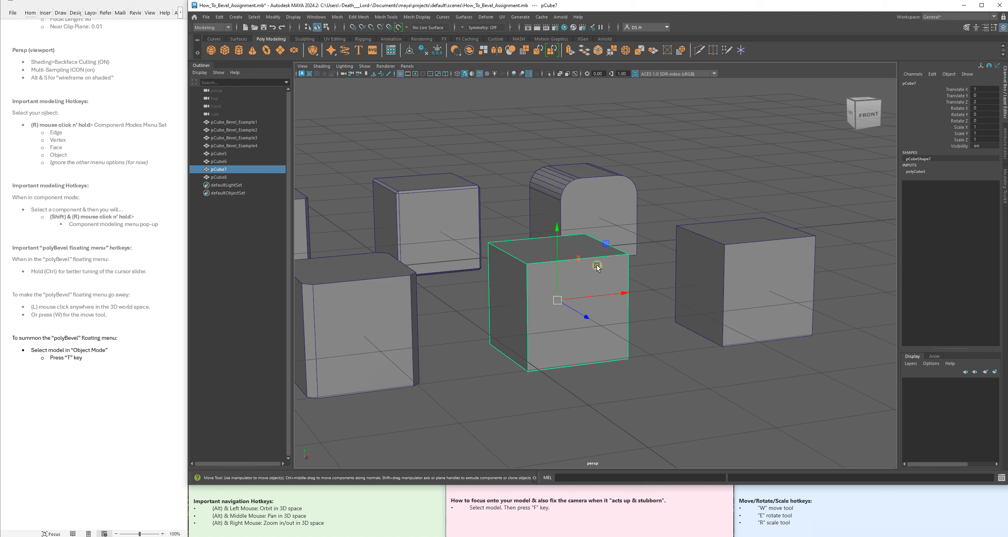
{"action": "right_click_drag", "start_coordinate": [594, 263], "coordinate": [587, 114]}
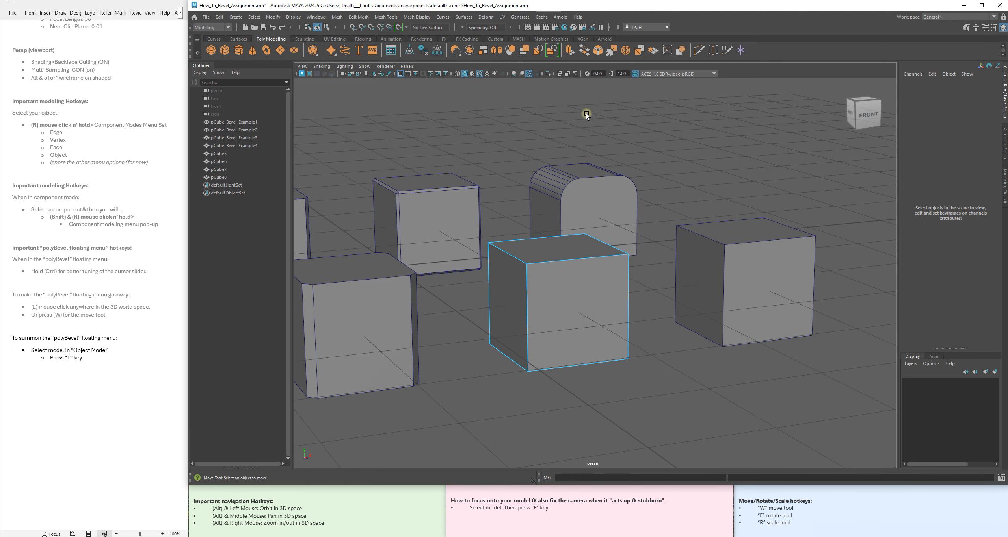
{"action": "left_click_drag", "start_coordinate": [382, 114], "coordinate": [766, 374]}
{"action": "key", "text": "f"}
{"action": "right_click_drag", "start_coordinate": [767, 375], "coordinate": [620, 332], "text": "alt"}
{"action": "middle_click_drag", "start_coordinate": [620, 332], "coordinate": [597, 347], "text": "alt"}
{"action": "right_click", "coordinate": [675, 161], "text": "shift"}
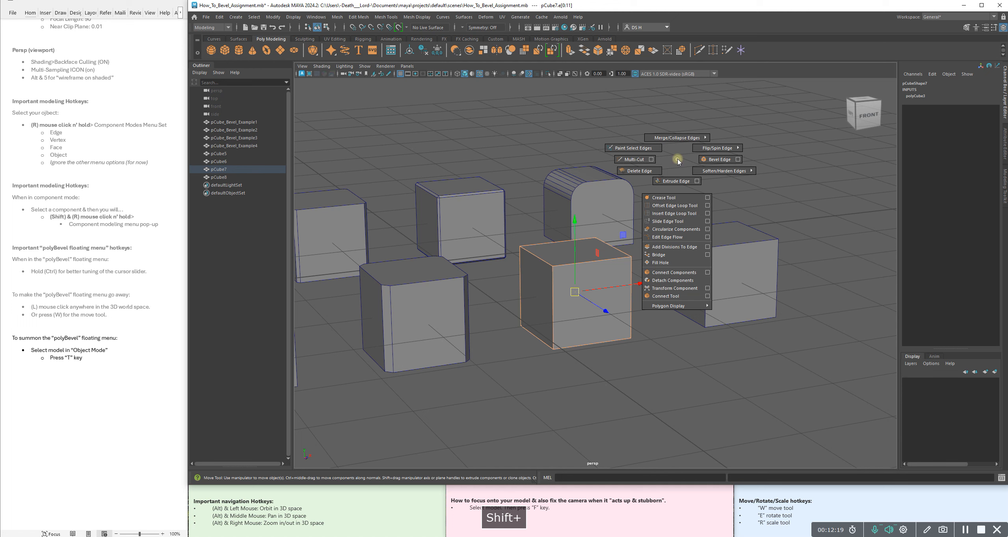
{"action": "right_click_drag", "start_coordinate": [678, 162], "coordinate": [715, 160]}
{"action": "left_click_drag", "start_coordinate": [706, 136], "coordinate": [685, 137], "text": "ctrl"}
Step: Select the last plain cube, frame it in the view, and switch it to edge mode
{"action": "right_click_drag", "start_coordinate": [546, 243], "coordinate": [628, 281], "text": "alt"}
{"action": "left_click_drag", "start_coordinate": [536, 270], "coordinate": [635, 414], "text": "alt"}
{"action": "right_click_drag", "start_coordinate": [634, 413], "coordinate": [513, 344], "text": "alt"}
{"action": "middle_click_drag", "start_coordinate": [615, 318], "coordinate": [445, 344], "text": "alt"}
{"action": "right_click_drag", "start_coordinate": [395, 283], "coordinate": [594, 124]}
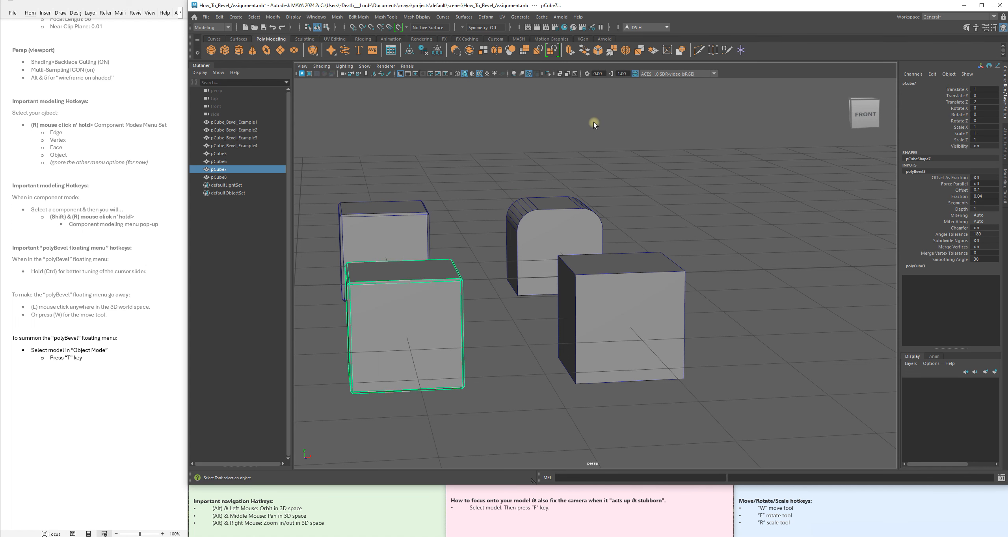
{"action": "left_click", "coordinate": [594, 125]}
{"action": "left_click_drag", "start_coordinate": [594, 254], "coordinate": [604, 261], "text": "alt"}
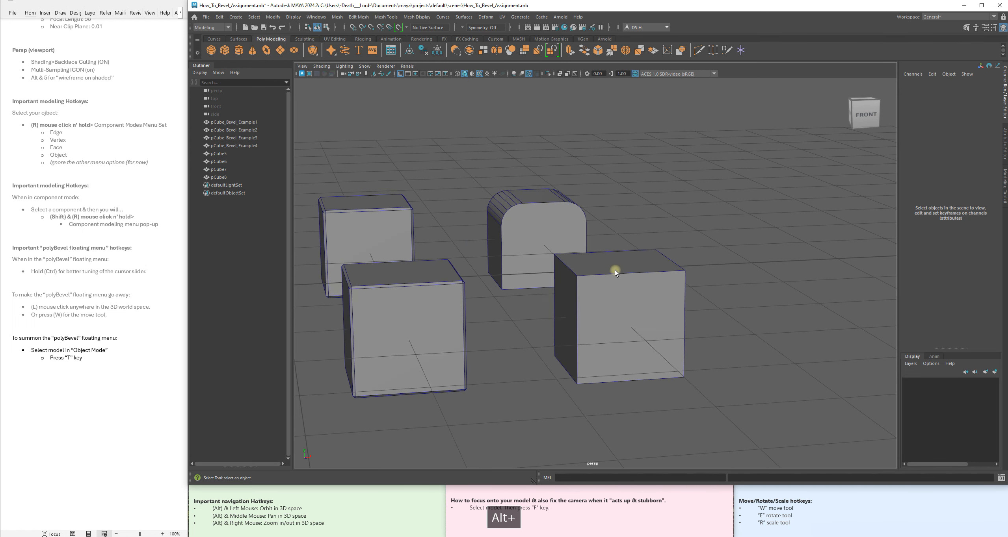
{"action": "left_click", "coordinate": [604, 270]}
{"action": "right_click_drag", "start_coordinate": [604, 271], "coordinate": [689, 309], "text": "alt"}
{"action": "middle_click_drag", "start_coordinate": [629, 327], "coordinate": [666, 293], "text": "alt"}
{"action": "left_click_drag", "start_coordinate": [666, 294], "coordinate": [653, 276], "text": "alt"}
{"action": "key", "text": "f"}
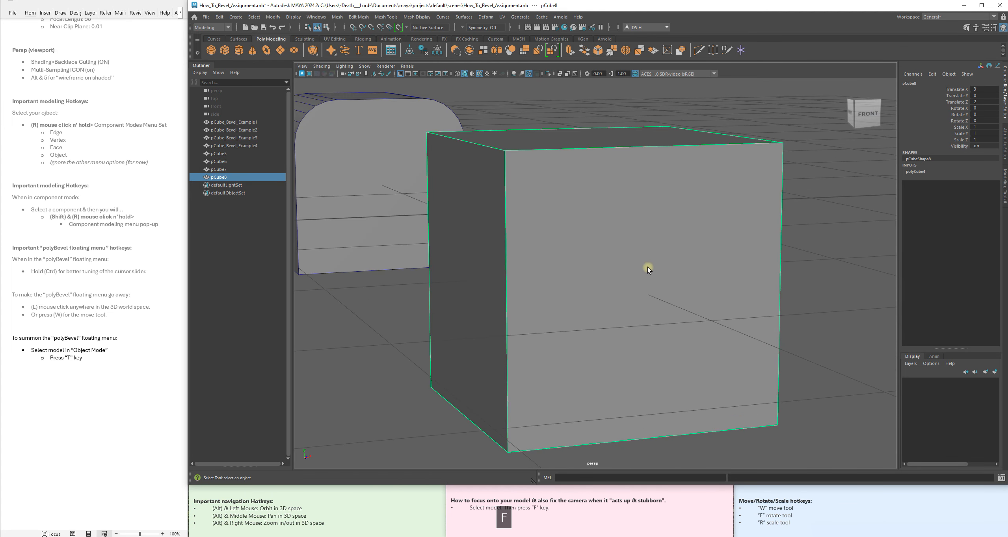
{"action": "right_click_drag", "start_coordinate": [647, 268], "coordinate": [588, 230], "text": "alt"}
{"action": "middle_click_drag", "start_coordinate": [587, 230], "coordinate": [646, 268], "text": "alt"}
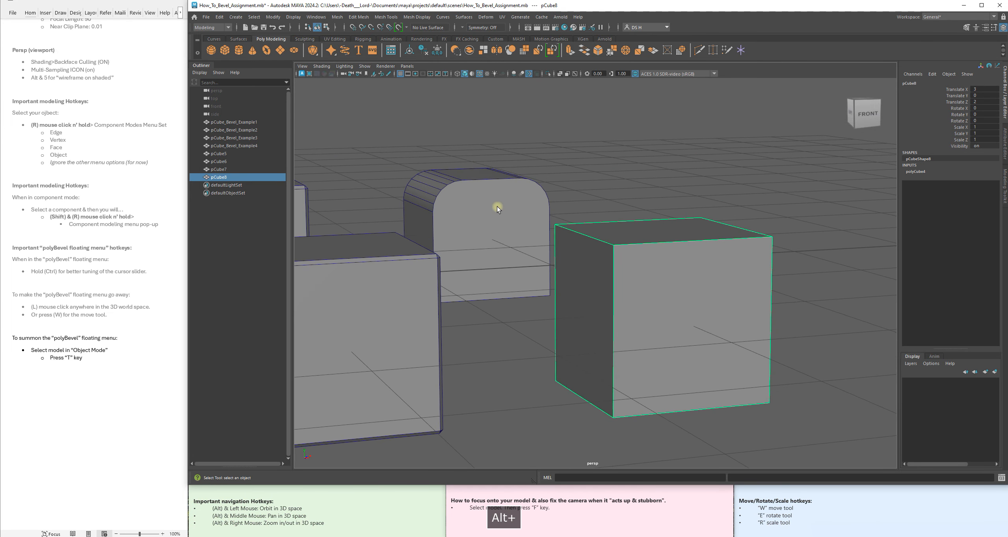
{"action": "left_click_drag", "start_coordinate": [513, 223], "coordinate": [684, 213], "text": "alt"}
{"action": "left_click_drag", "start_coordinate": [727, 242], "coordinate": [622, 285], "text": "alt"}
{"action": "right_click", "coordinate": [591, 268]}
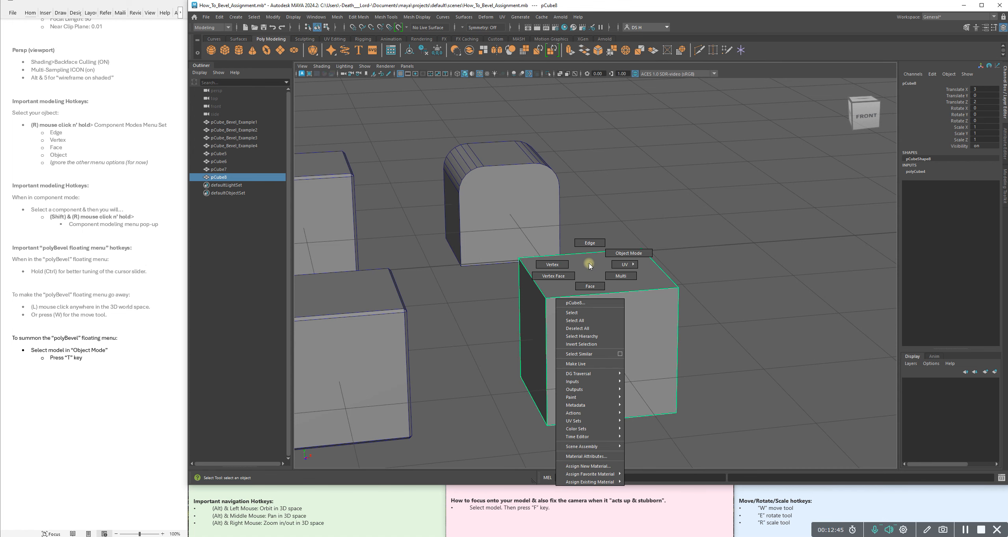
{"action": "right_click_drag", "start_coordinate": [590, 267], "coordinate": [593, 47]}
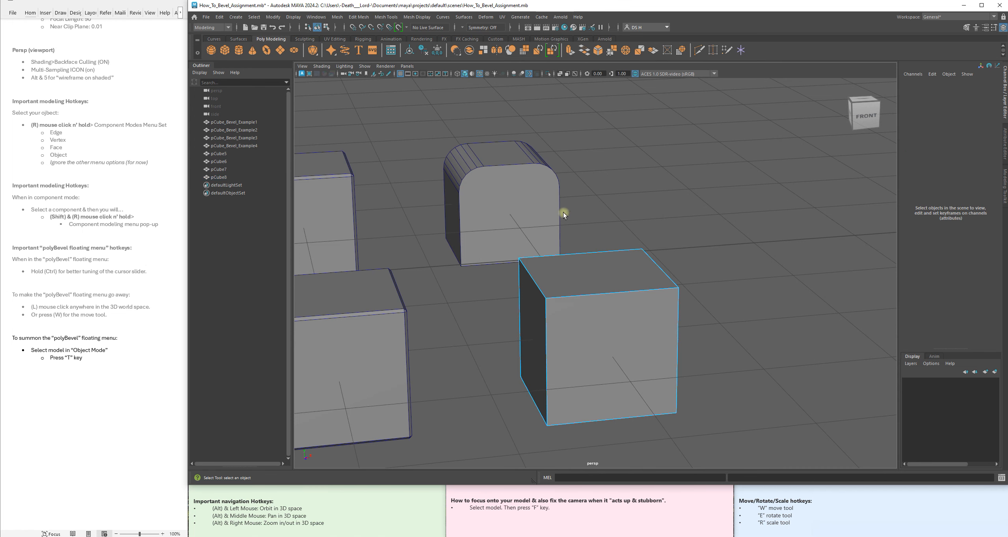
Step: Select two top edges of the cube and apply Bevel Edge to them
{"action": "left_click", "coordinate": [531, 275]}
{"action": "left_click", "coordinate": [653, 274], "text": "shift"}
{"action": "left_click_drag", "start_coordinate": [654, 272], "coordinate": [528, 270], "text": "alt"}
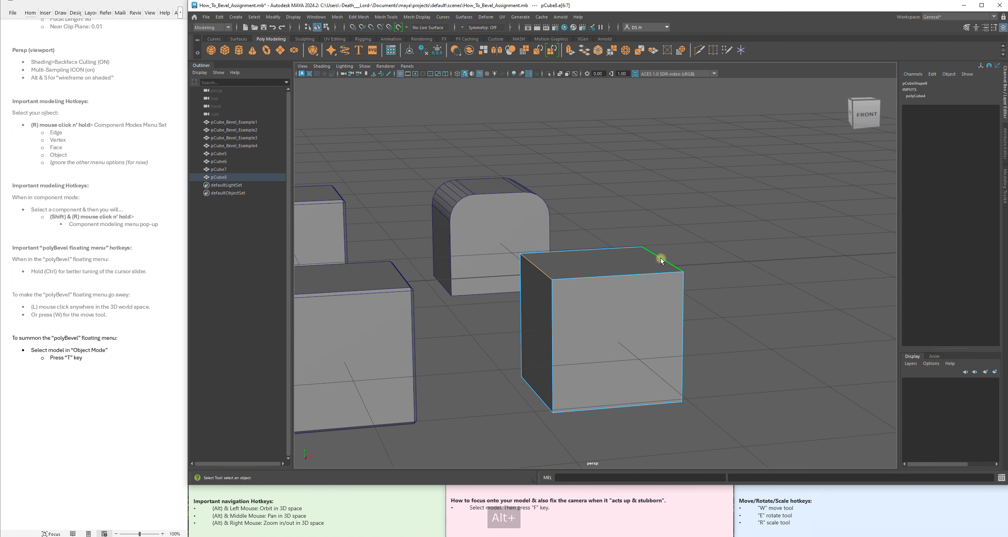
{"action": "right_click", "coordinate": [670, 166], "text": "shift"}
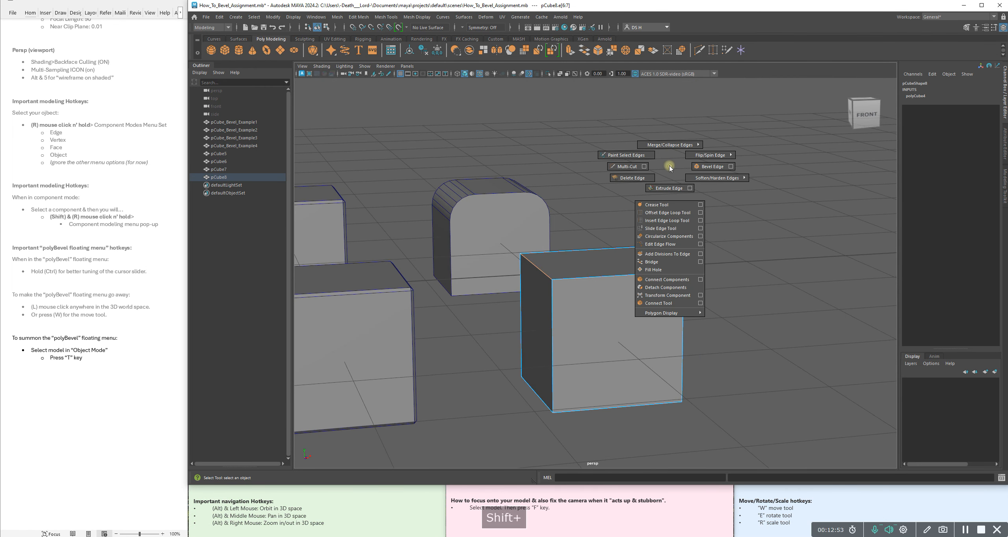
{"action": "right_click_drag", "start_coordinate": [669, 166], "coordinate": [706, 166]}
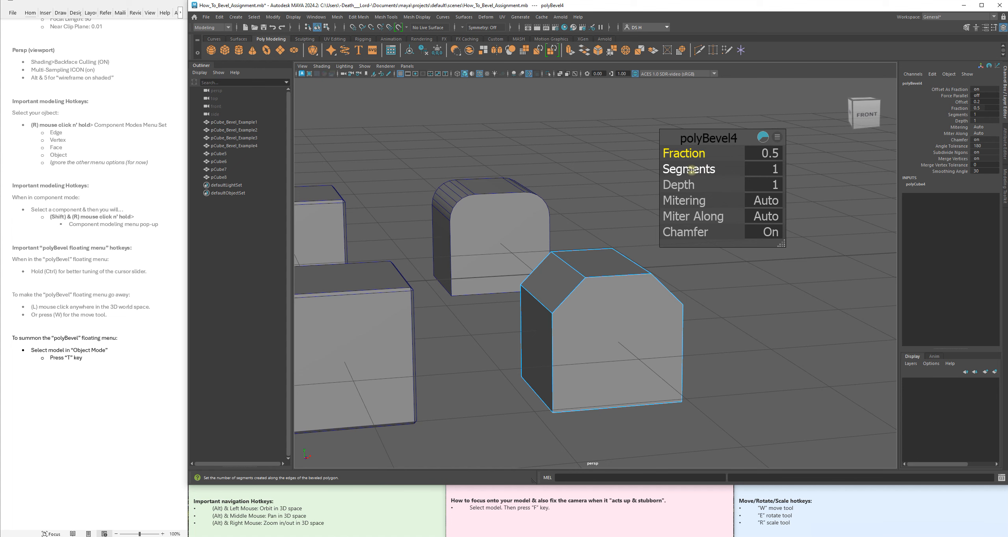
Step: Set the bevel Segments to 6 while holding the fine-tuning modifier, then return to Object Mode
{"action": "key", "text": "ctrl"}
{"action": "left_click_drag", "start_coordinate": [708, 169], "coordinate": [877, 175]}
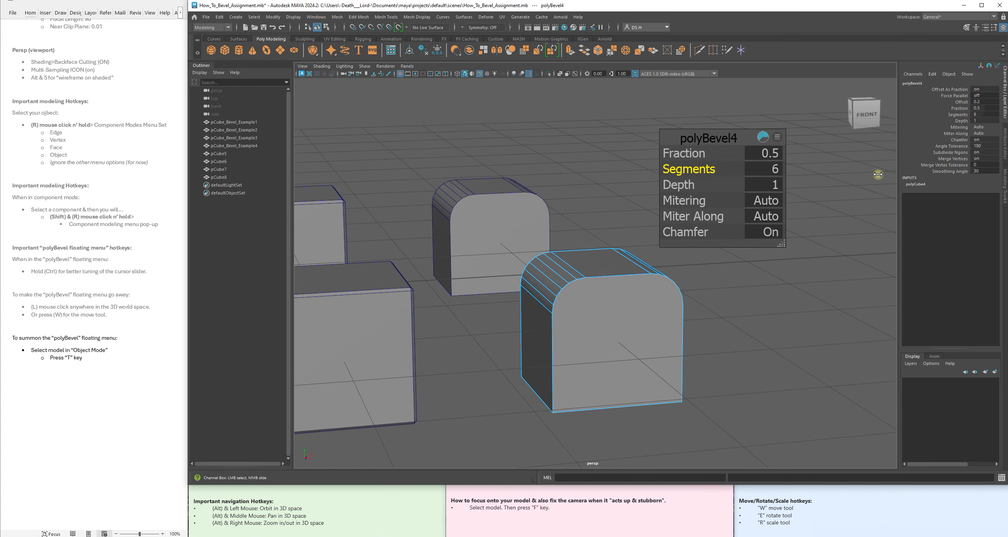
{"action": "left_click_drag", "start_coordinate": [555, 311], "coordinate": [544, 265], "text": "alt"}
{"action": "right_click_drag", "start_coordinate": [544, 265], "coordinate": [475, 249], "text": "alt"}
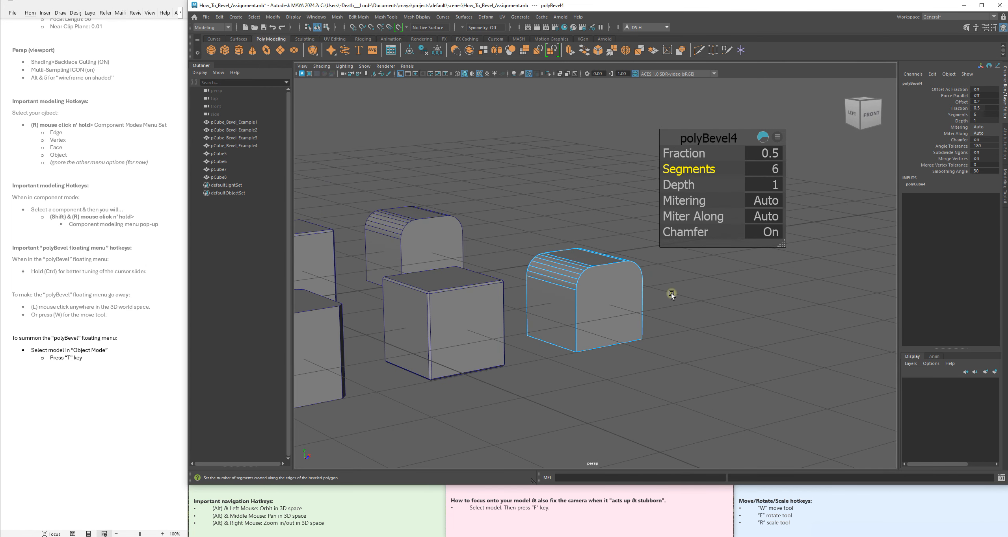
{"action": "right_click_drag", "start_coordinate": [517, 176], "coordinate": [662, 96]}
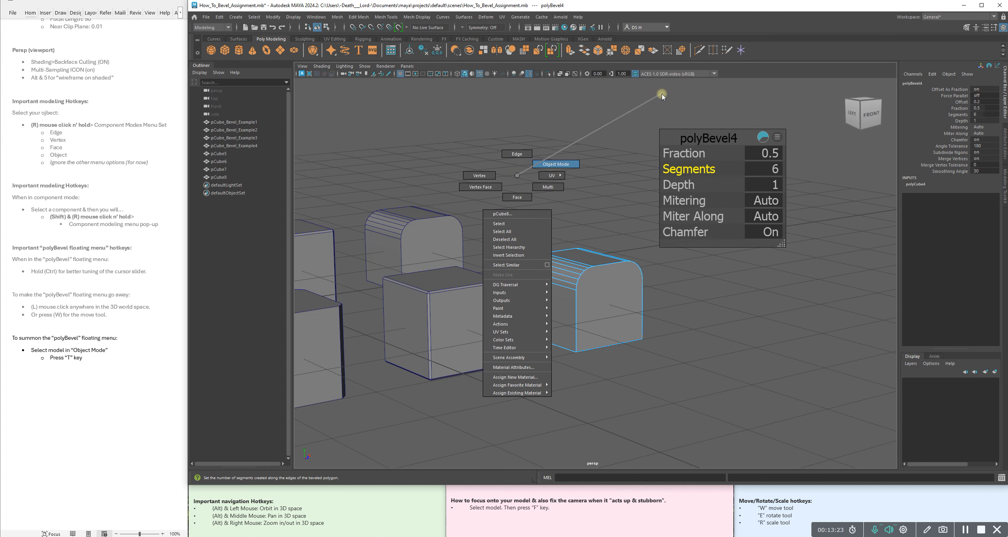
{"action": "right_click_drag", "start_coordinate": [662, 96], "coordinate": [655, 99]}
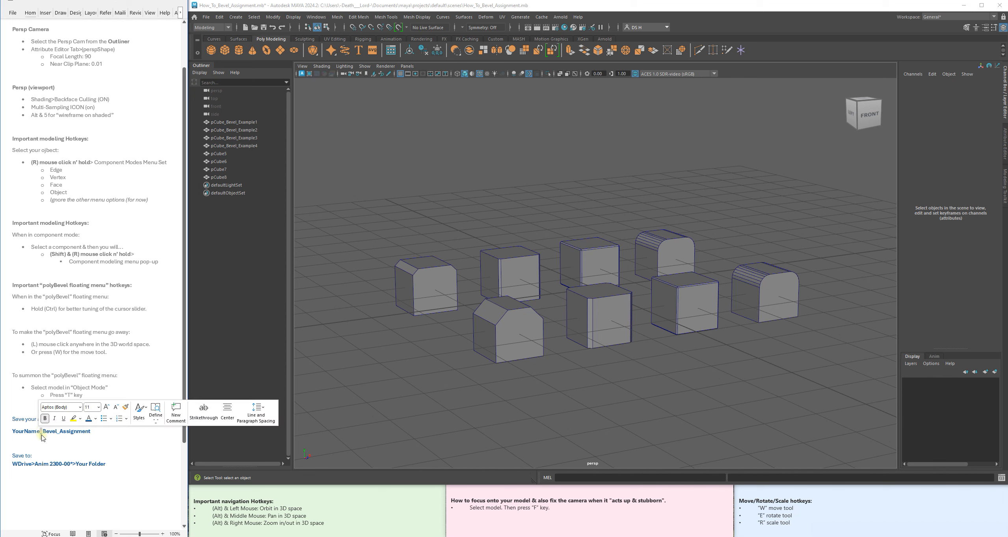
Step: Review the save-name and save-location instructions in the notes document
{"action": "left_click", "coordinate": [34, 494]}
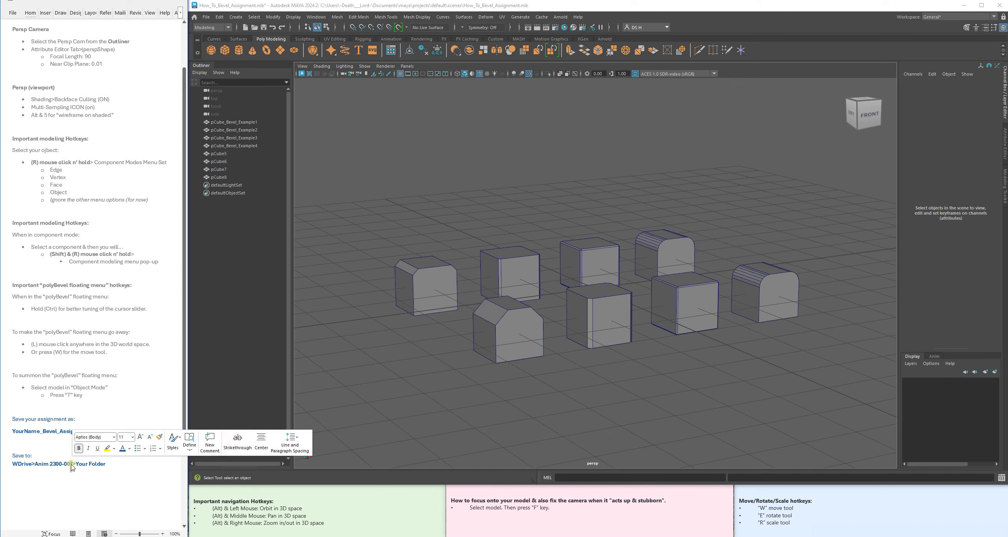
{"action": "left_click", "coordinate": [81, 486]}
{"action": "left_click_drag", "start_coordinate": [76, 464], "coordinate": [109, 465]}
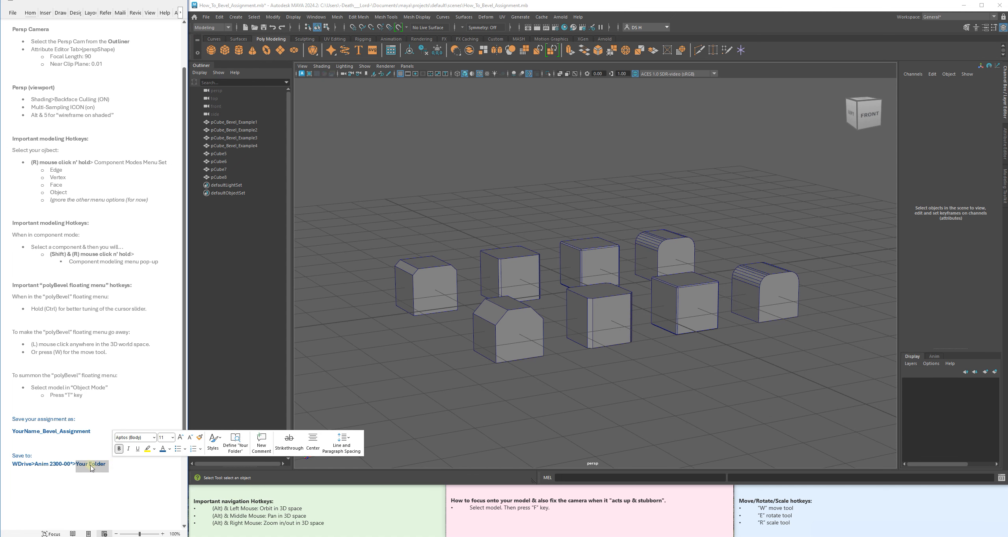
{"action": "left_click", "coordinate": [89, 500]}
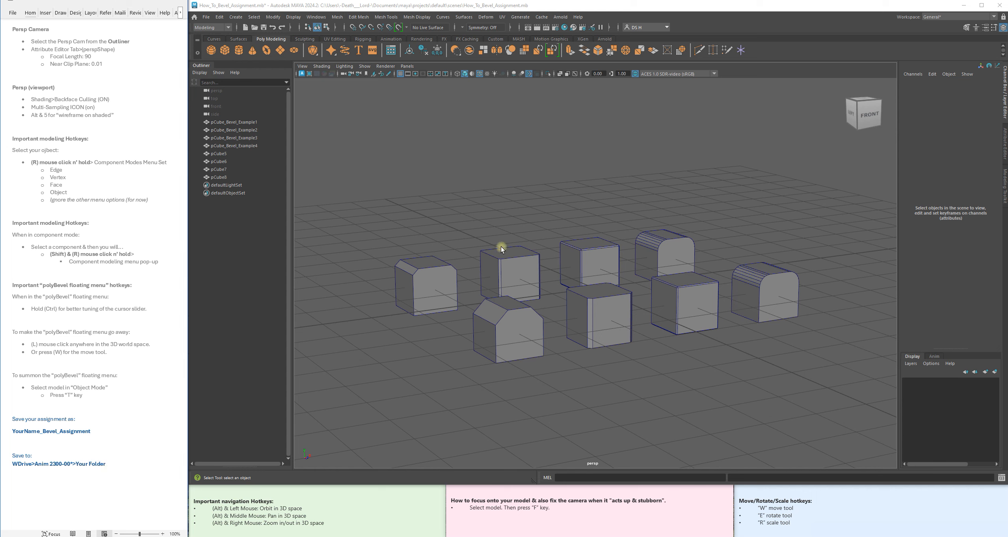